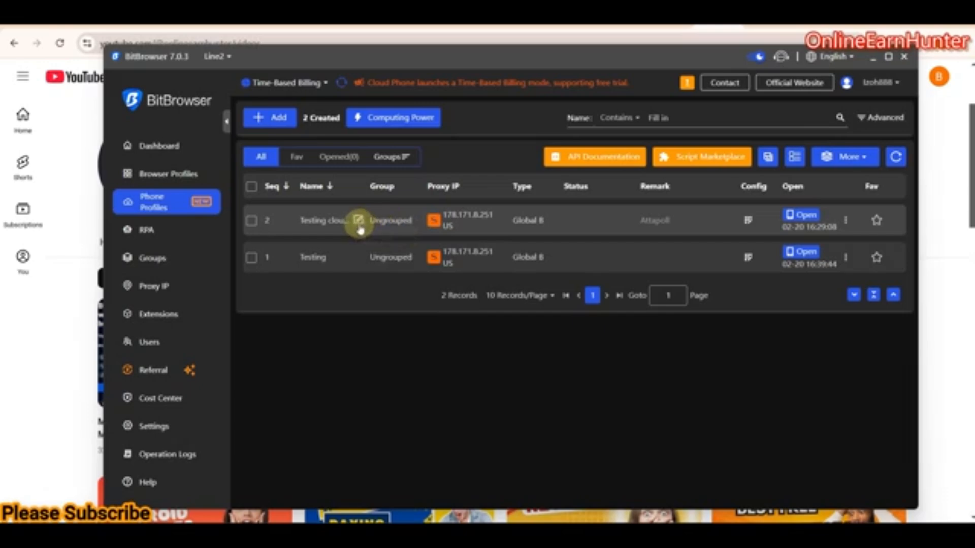
Launch the second cloud phone profile to view its home screen, and shut the phone down.
click(804, 218)
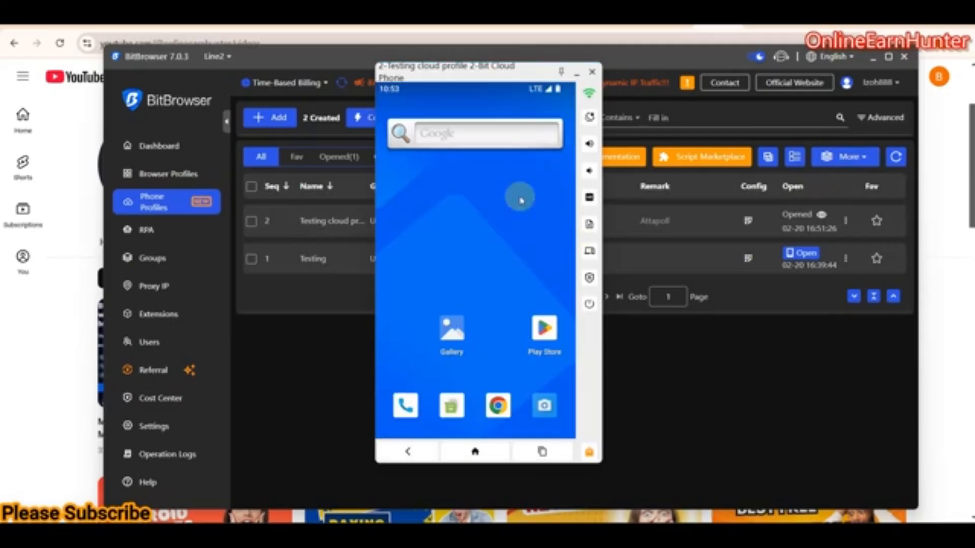
drag(497, 76, 508, 103)
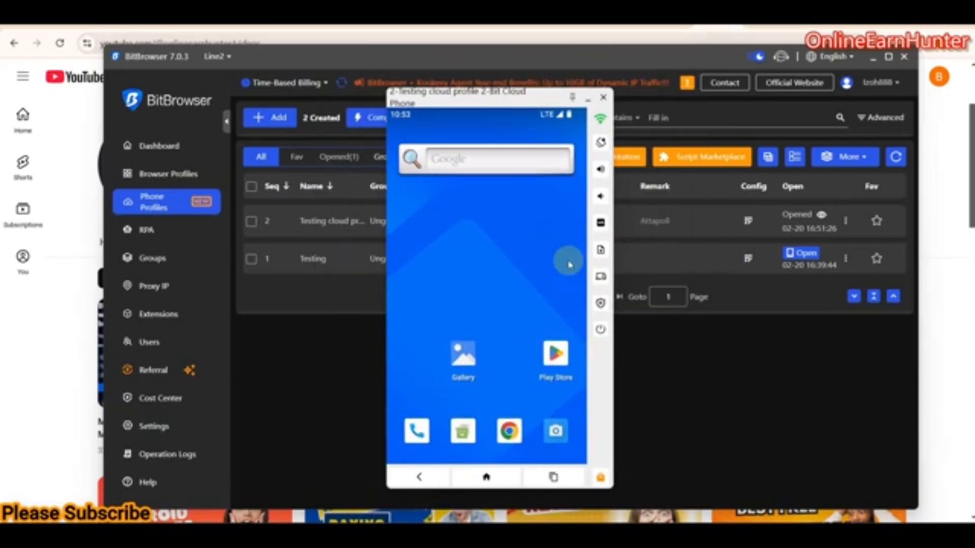
click(604, 98)
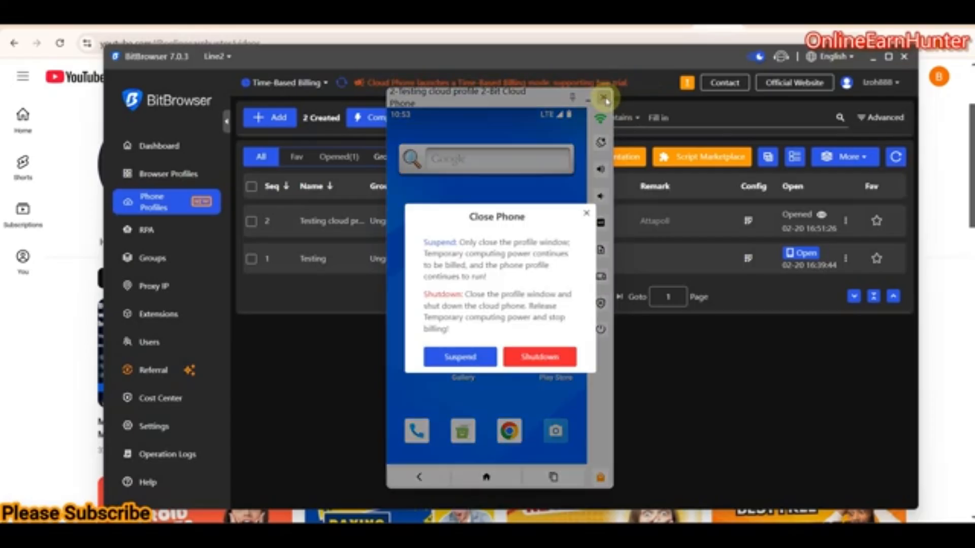
click(543, 359)
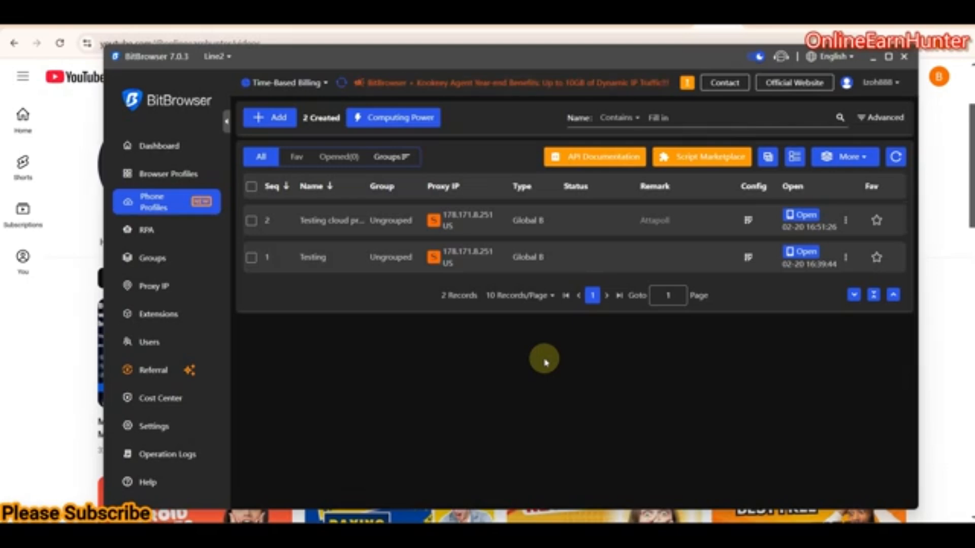
Look through the settings, proxy and fingerprint fields of the new phone profile form and close it without saving.
click(274, 118)
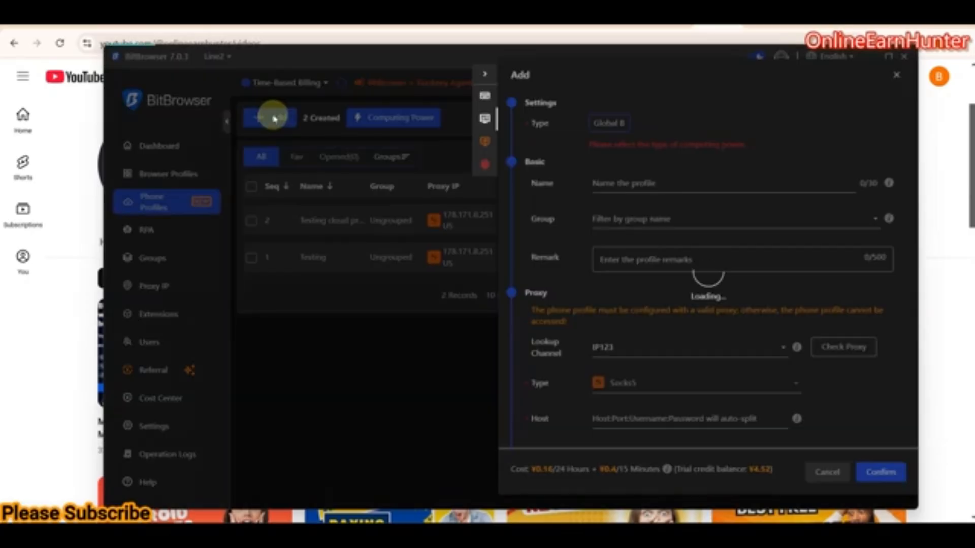
scroll(702, 392, down, 5)
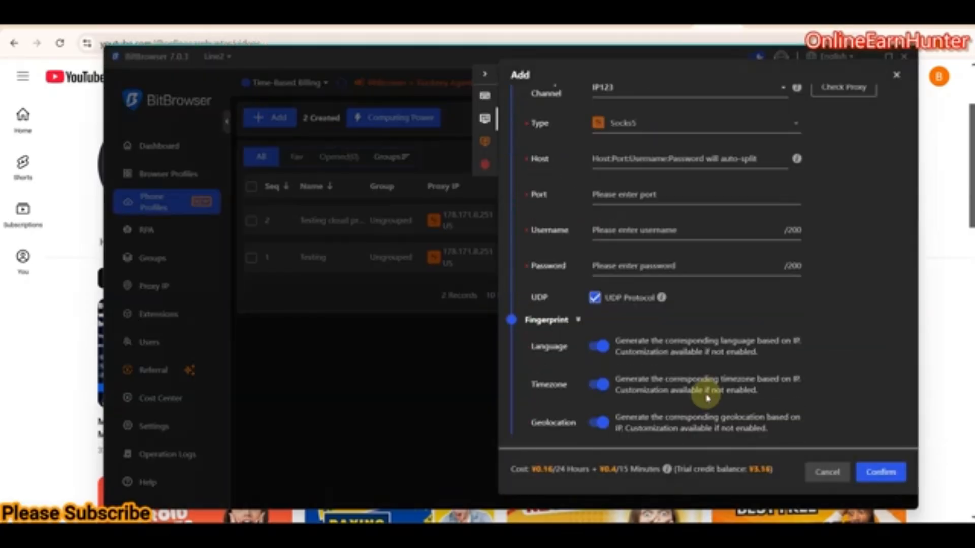
scroll(706, 393, up, 4)
scroll(706, 394, up, 2)
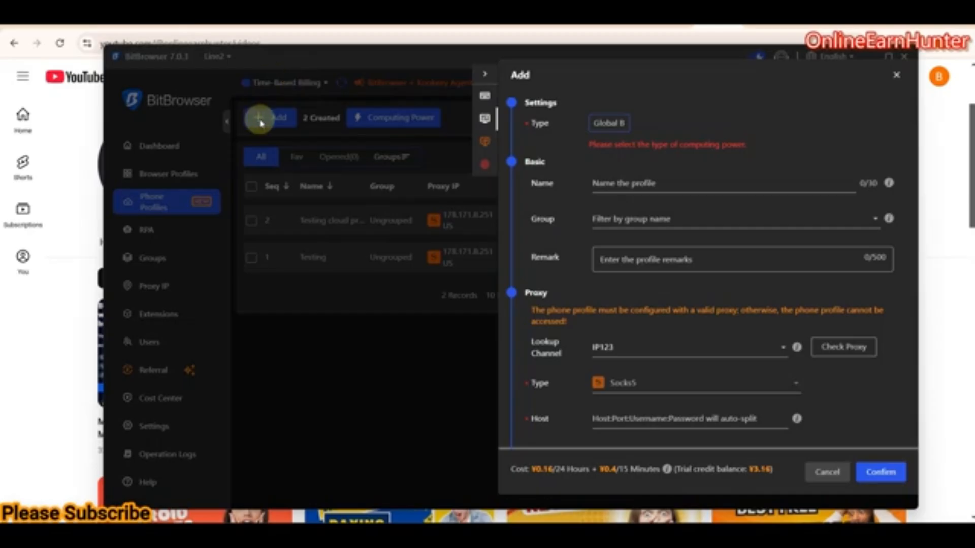
click(896, 75)
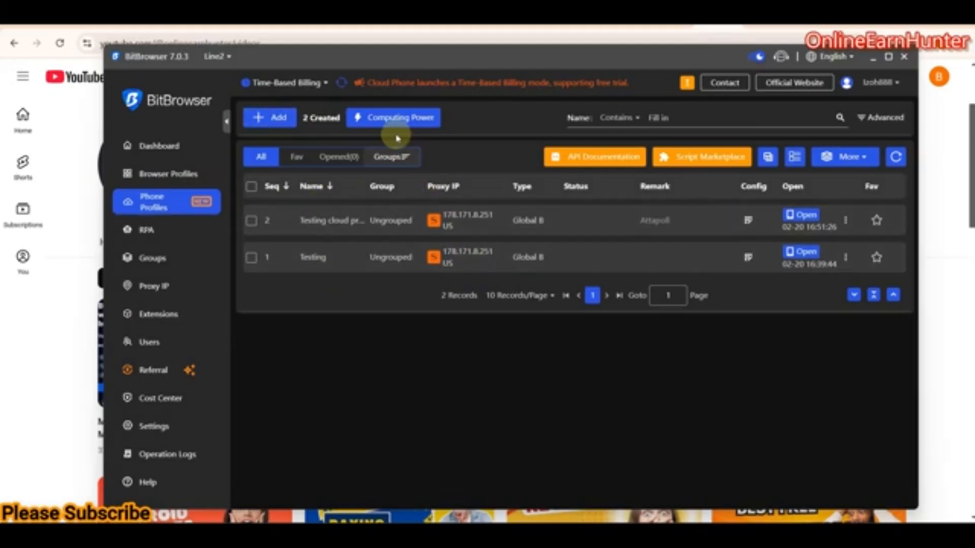
Open the purchase form for computing power and review its device model, durations and payment methods.
click(392, 117)
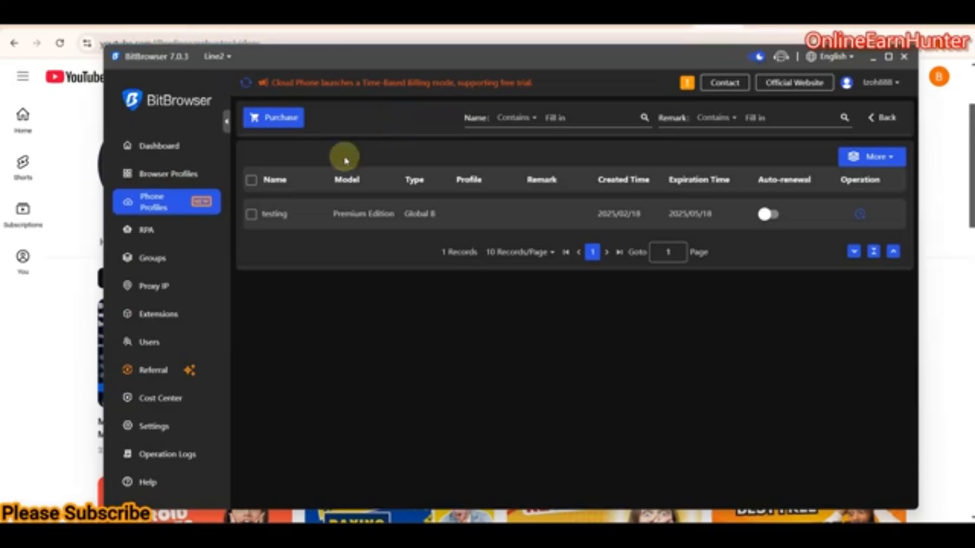
click(251, 213)
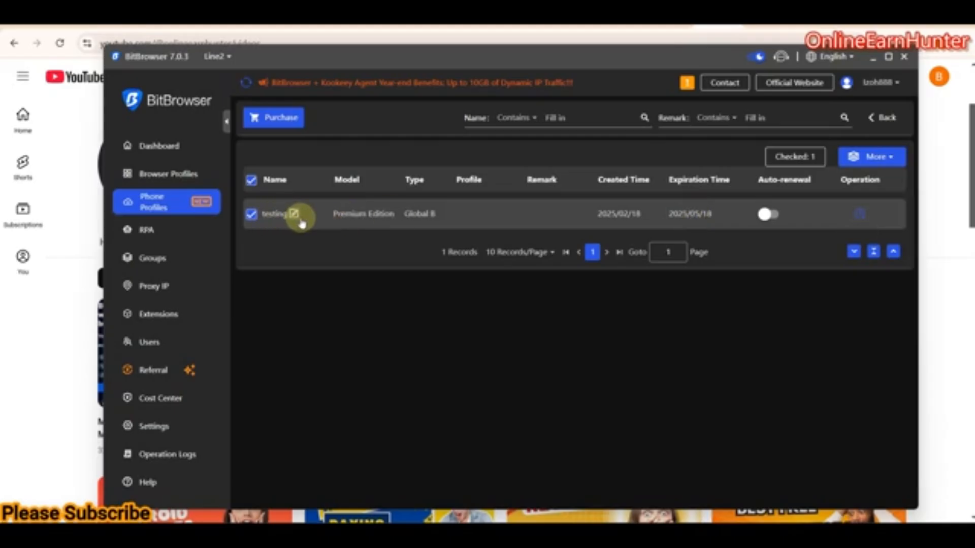
click(279, 120)
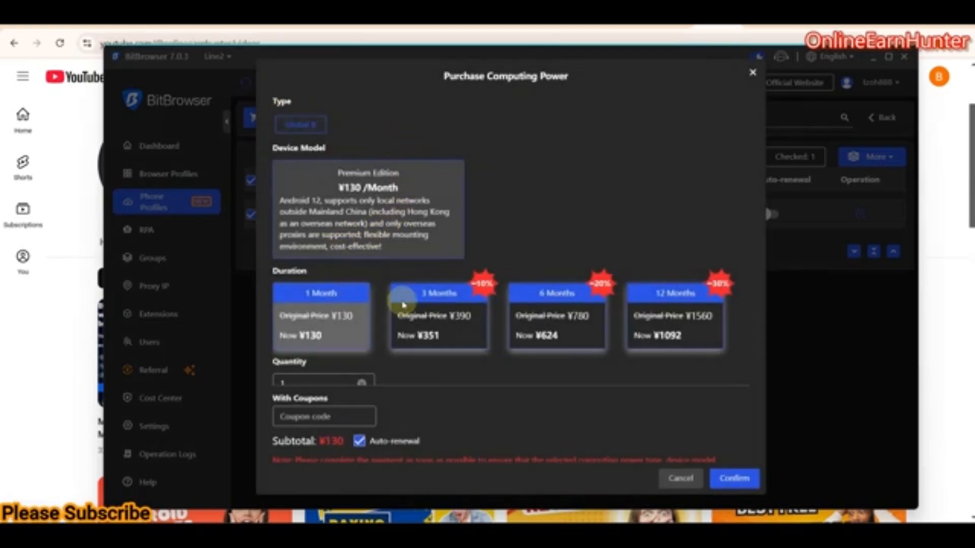
scroll(711, 246, down, 3)
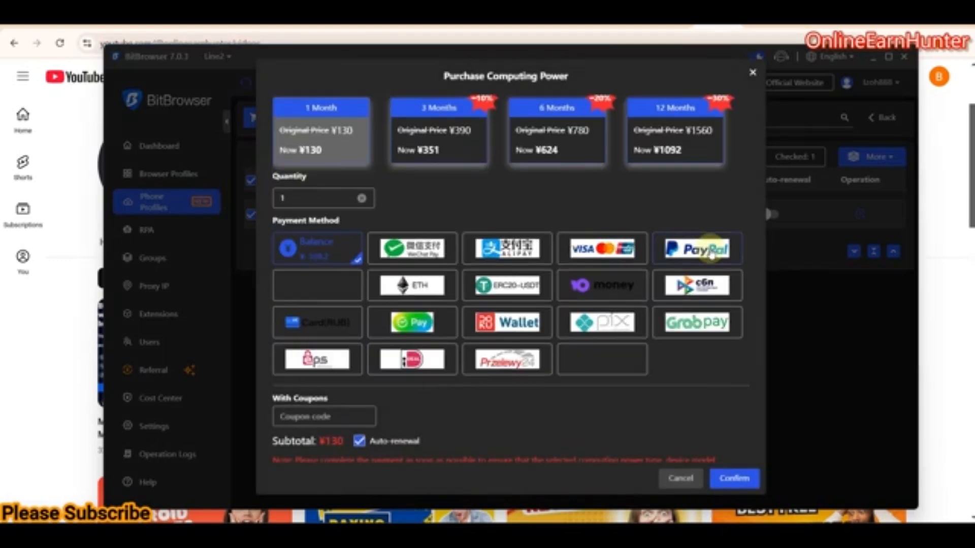
scroll(641, 203, up, 3)
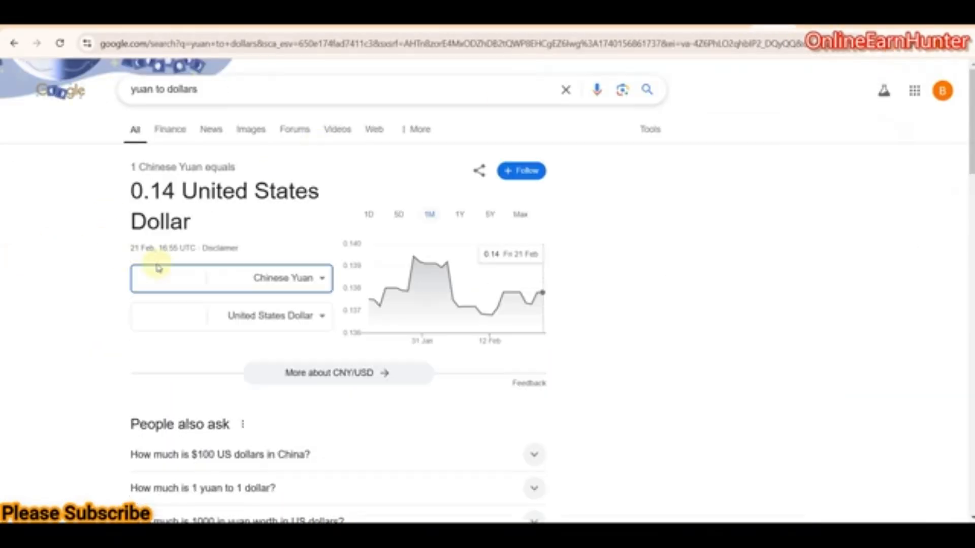
Convert 130 Chinese yuan to United States dollars in the browser and compare the plan durations and payment methods back in BitBrowser.
text(130)
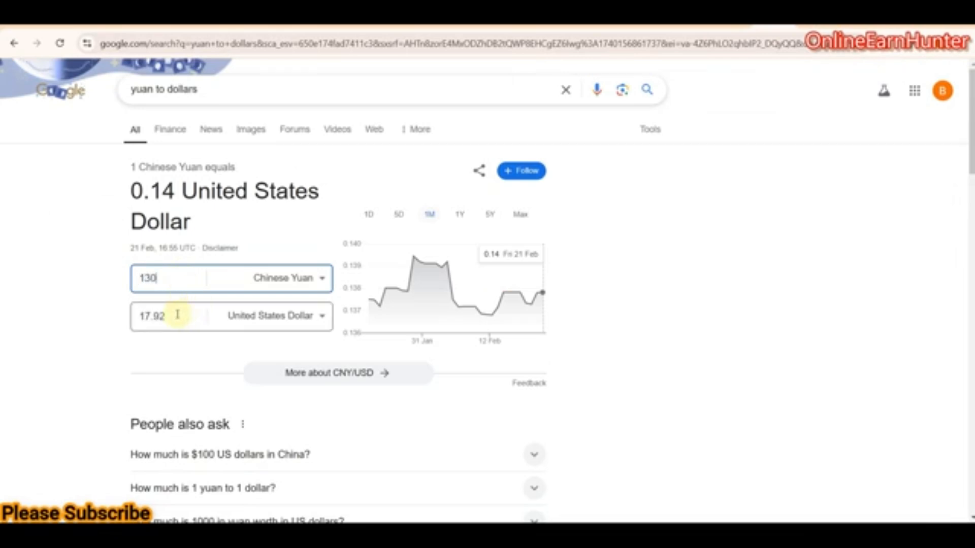
drag(174, 315, 131, 316)
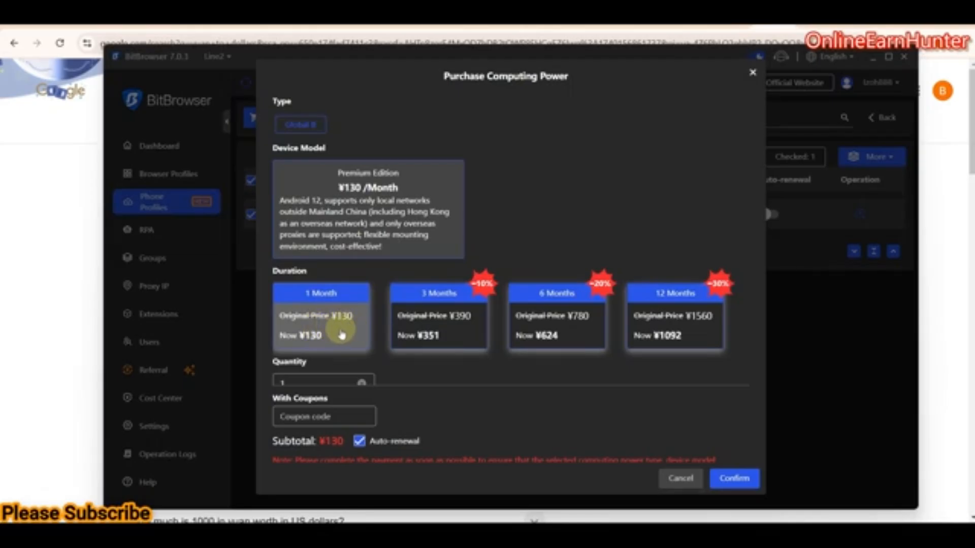
scroll(331, 342, down, 3)
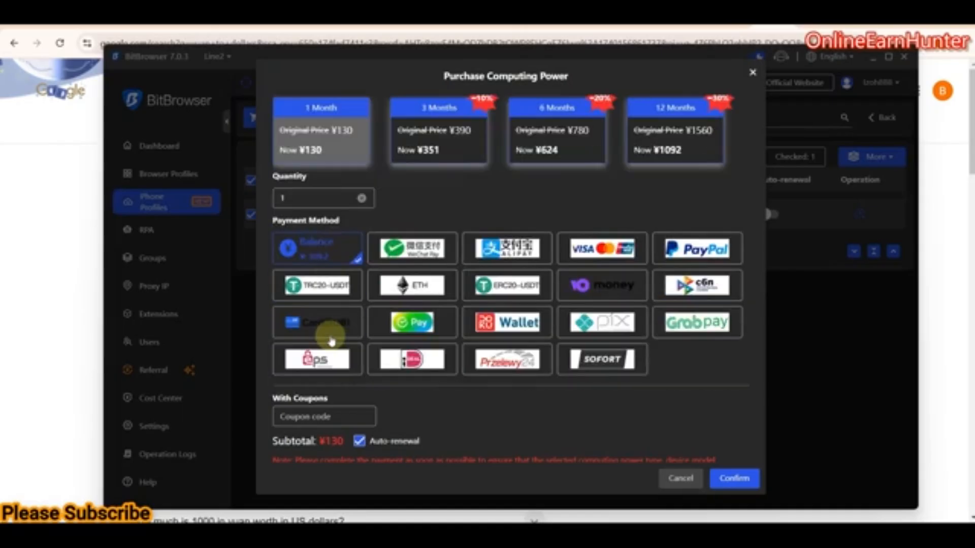
scroll(331, 341, up, 3)
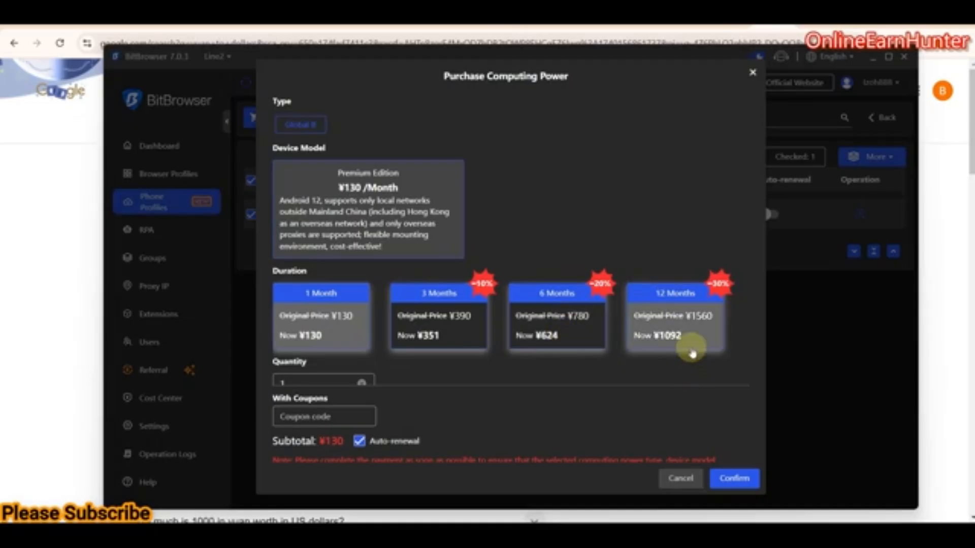
scroll(691, 353, down, 4)
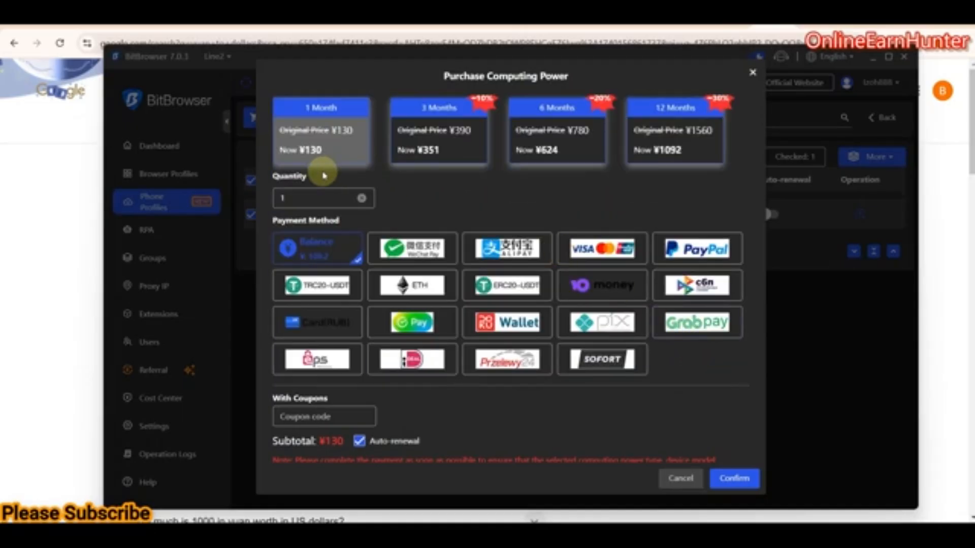
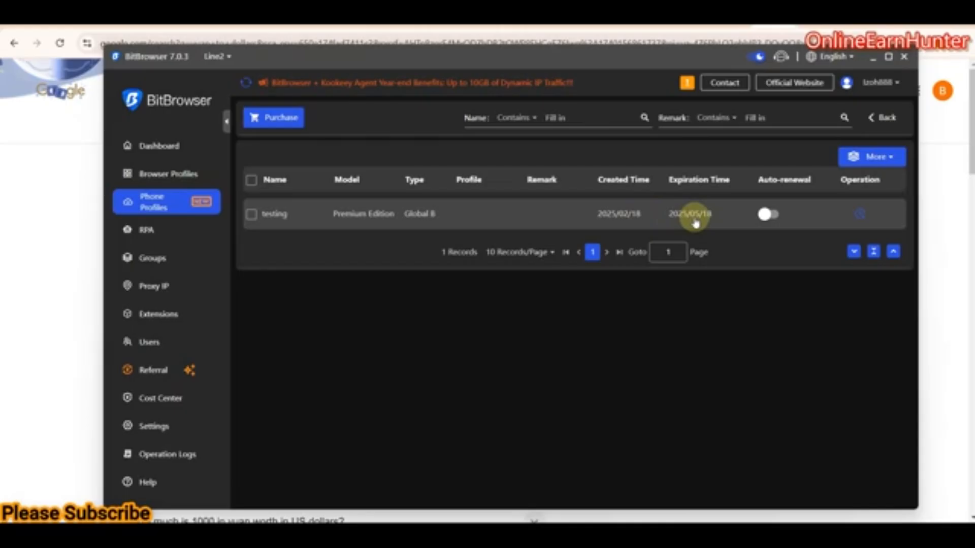
Check the expiration time of the testing computing power record and return to the phone profiles list.
click(249, 218)
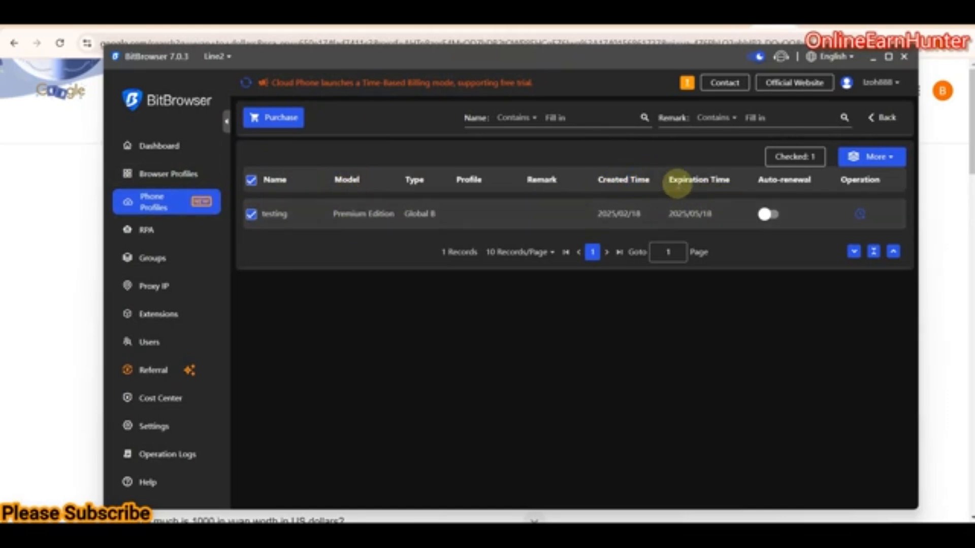
drag(678, 181, 724, 182)
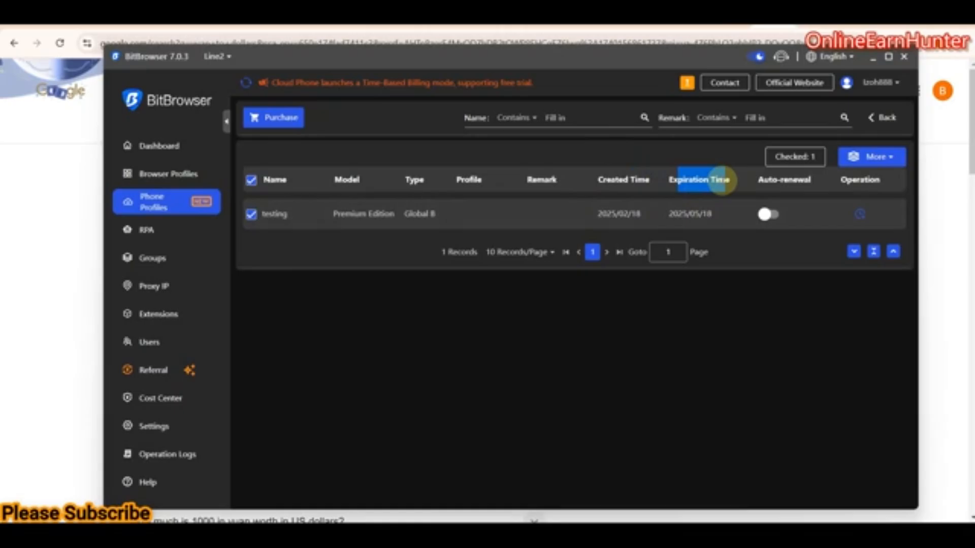
click(153, 207)
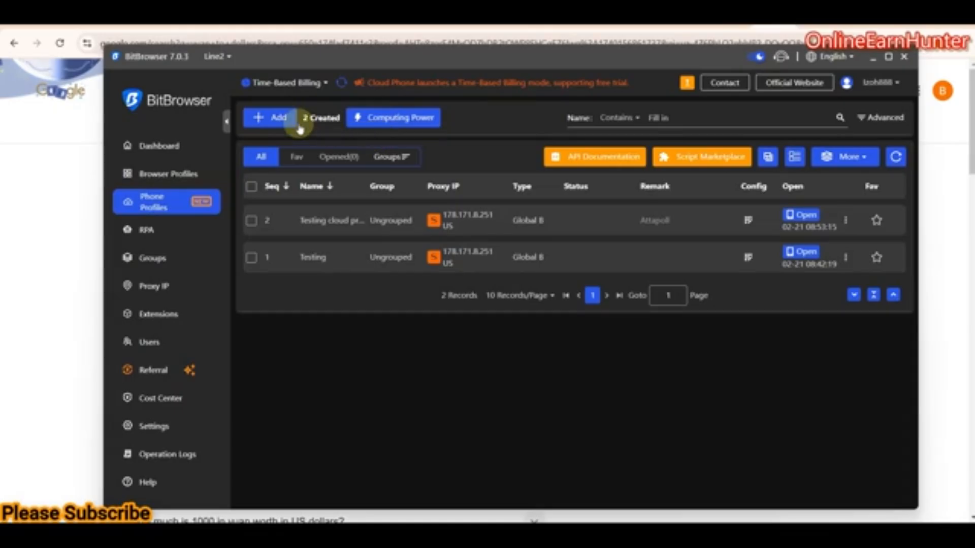
Start a new phone profile named "attapoll" with the remark "attapoll surveys".
click(272, 119)
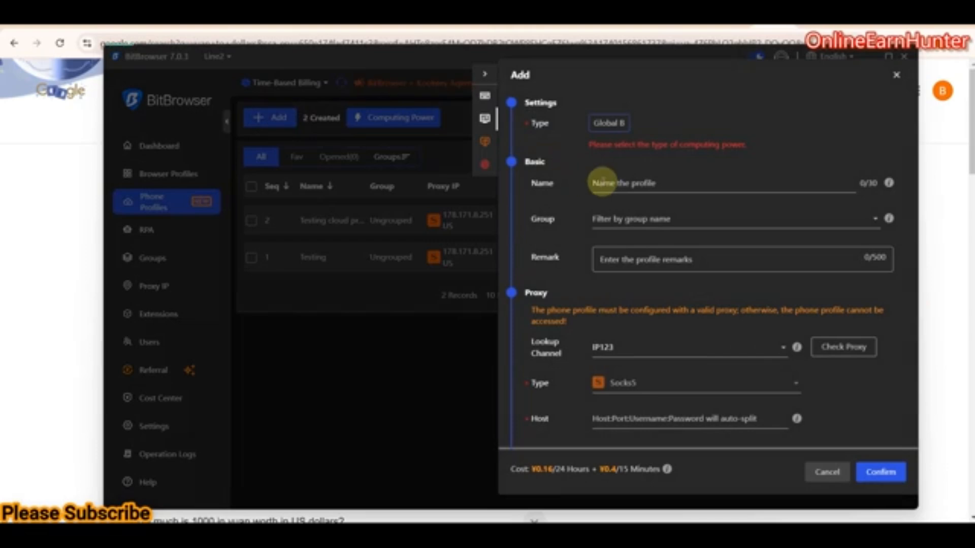
click(606, 183)
text(4)
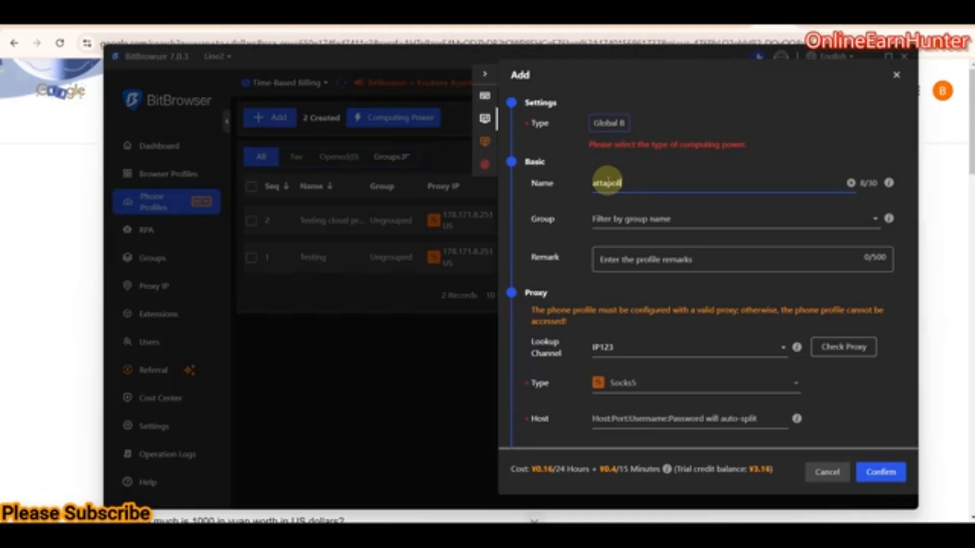
click(635, 260)
text(app)
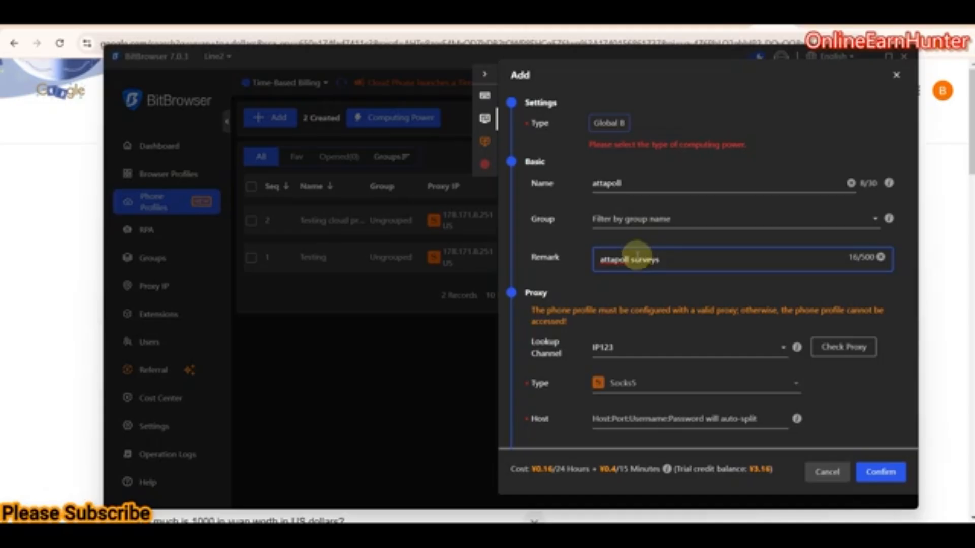
Set the profile type to Global B and, after comparing both billing methods, choose Temporary Computing Power.
click(612, 123)
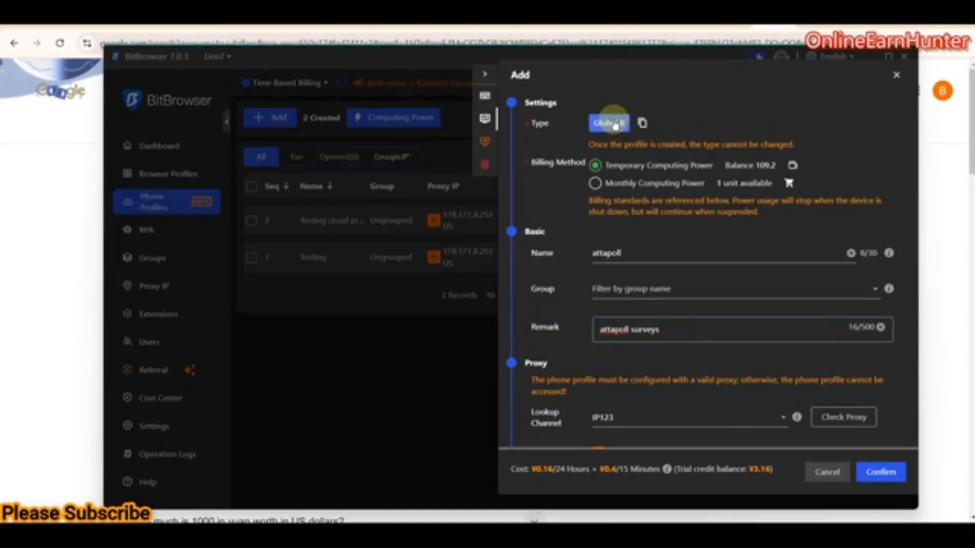
click(597, 184)
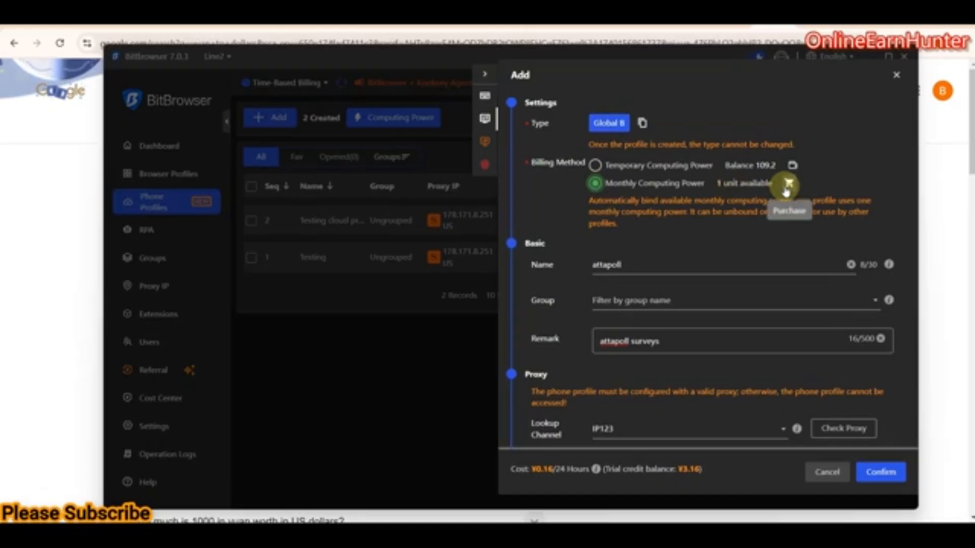
click(595, 166)
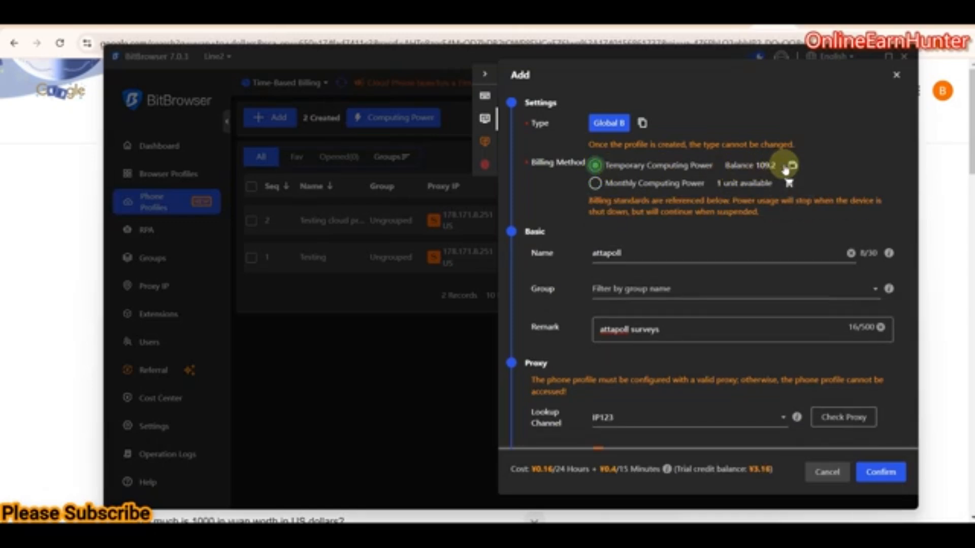
click(594, 184)
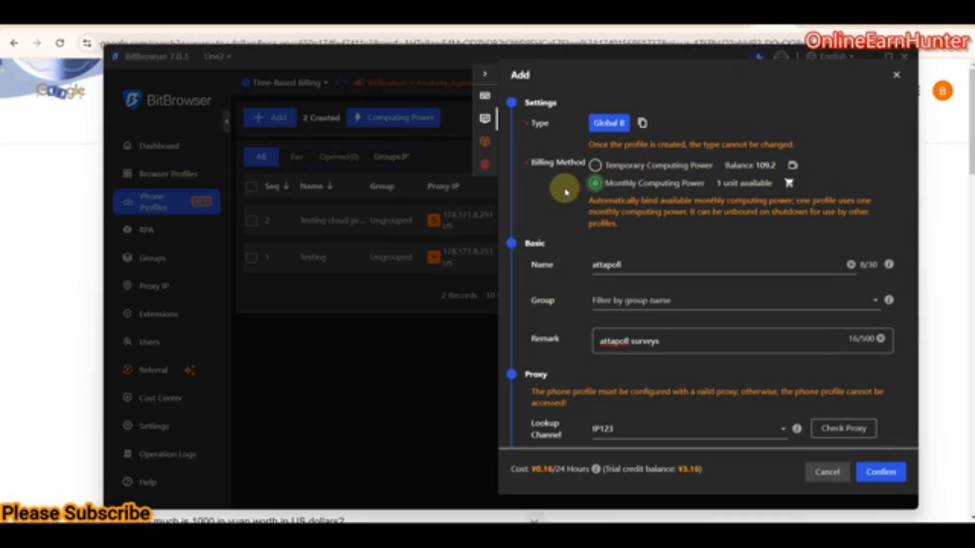
click(595, 166)
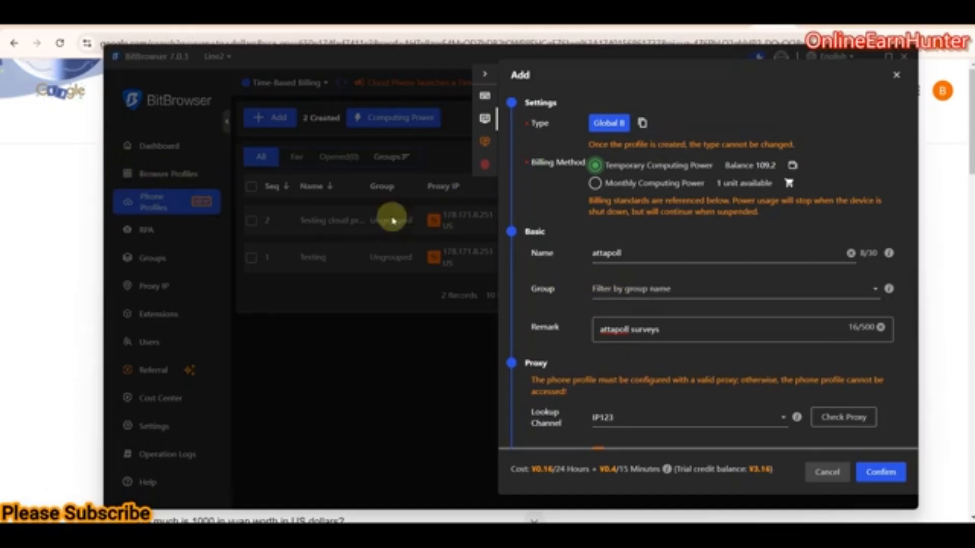
Fill in the Socks5 proxy with host proxy.proxy302.com, port 3333, and the proxy username and password by pasting the combined proxy string.
scroll(719, 372, down, 6)
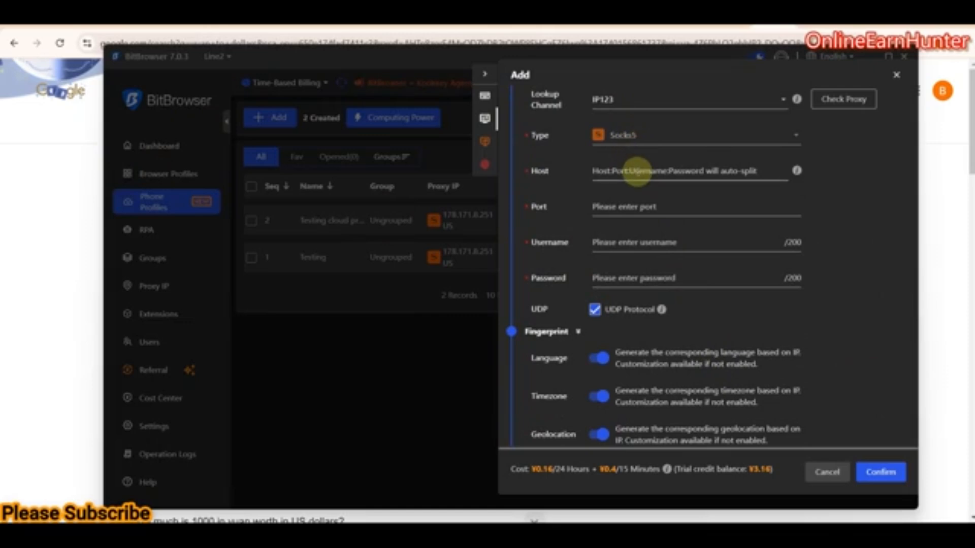
click(636, 173)
key(ctrl+v)
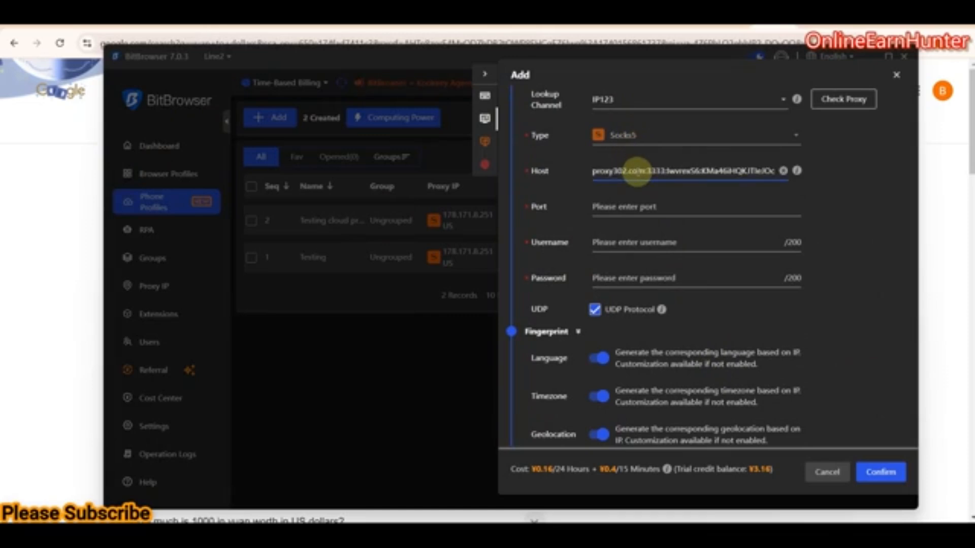
click(647, 203)
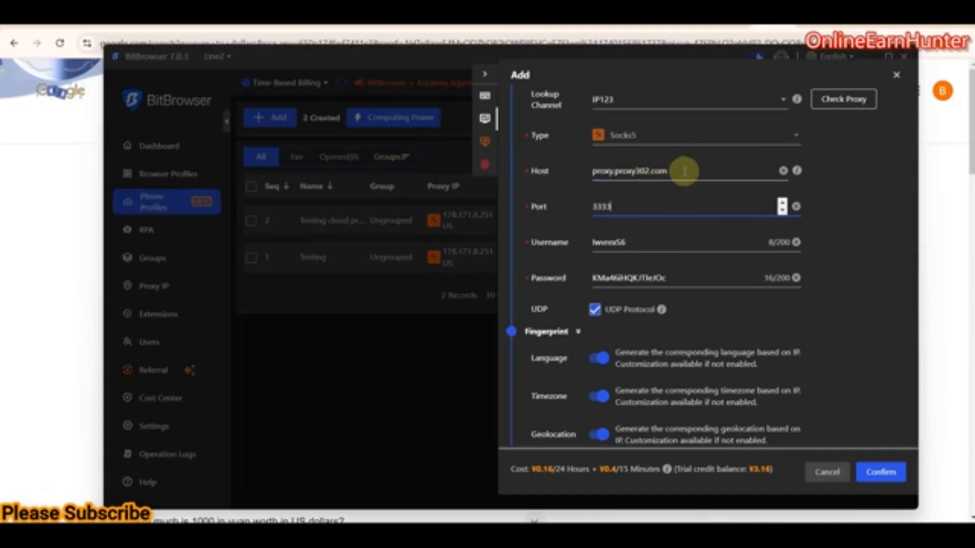
Review the host, port, username and password fields of the new profile's proxy.
drag(683, 172, 620, 172)
drag(615, 206, 594, 207)
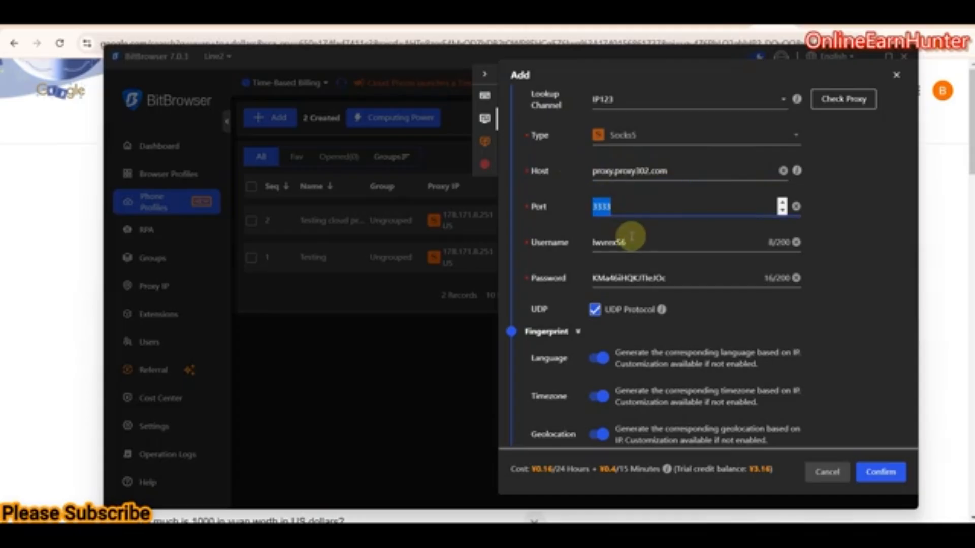
drag(631, 242, 598, 242)
click(674, 279)
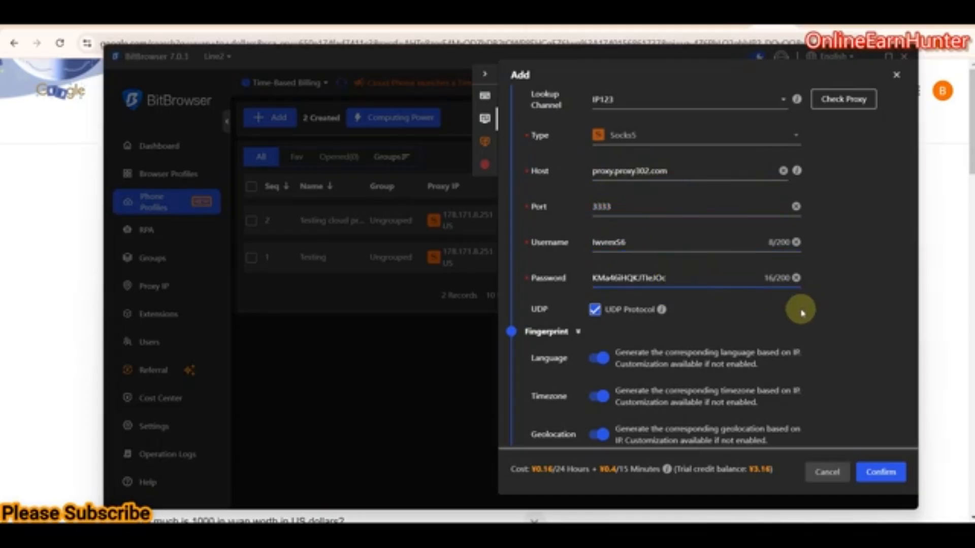
Run the proxy check on the new attapoll profile's Socks5 settings and confirm creation of the profile.
scroll(797, 317, down, 1)
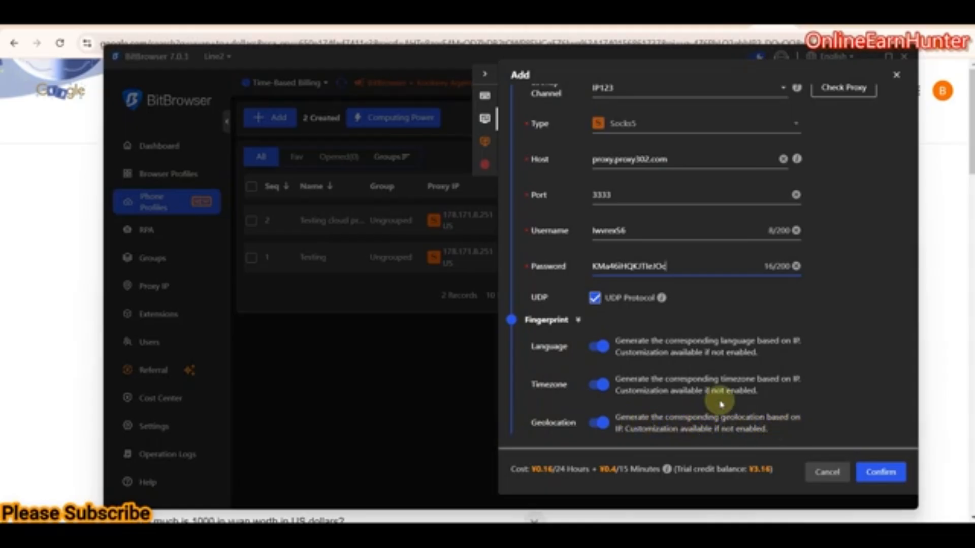
scroll(718, 401, up, 6)
scroll(717, 398, down, 6)
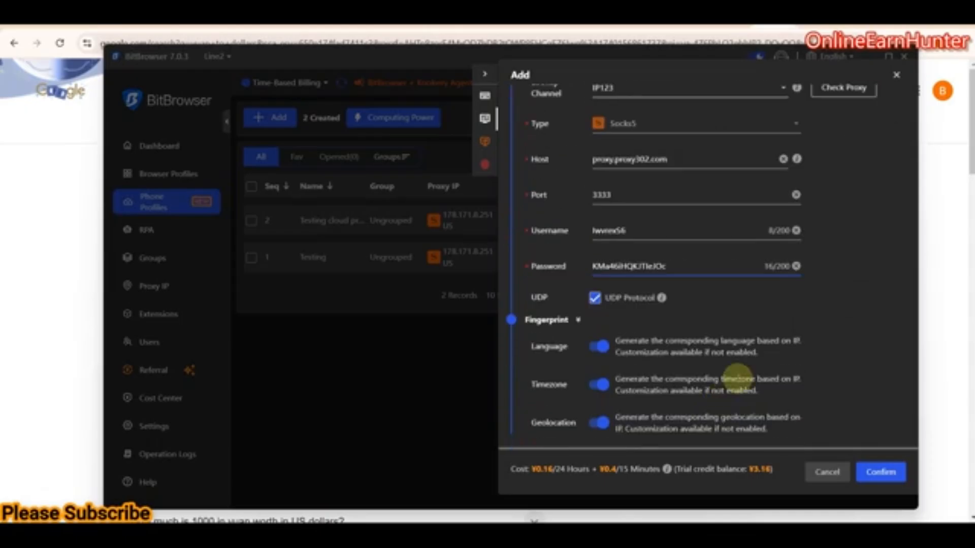
click(843, 90)
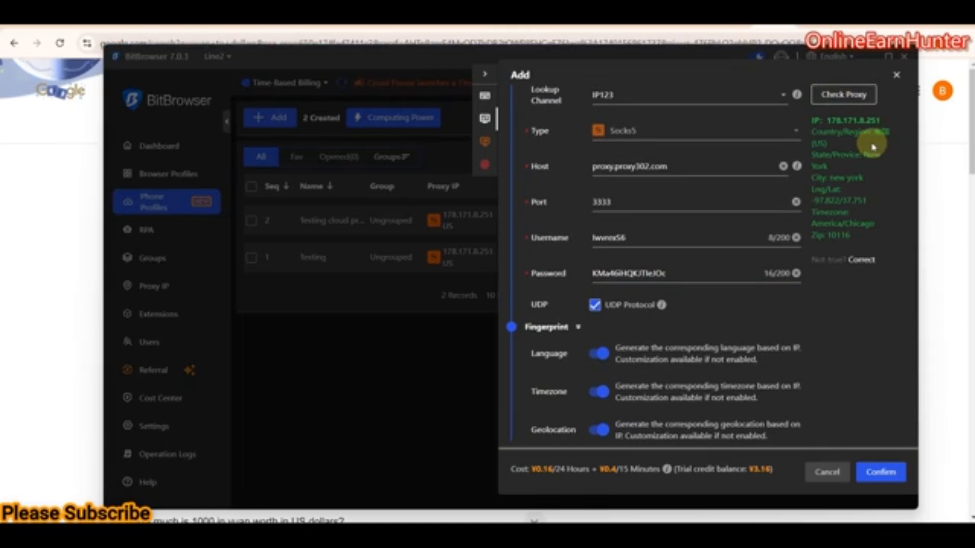
click(883, 473)
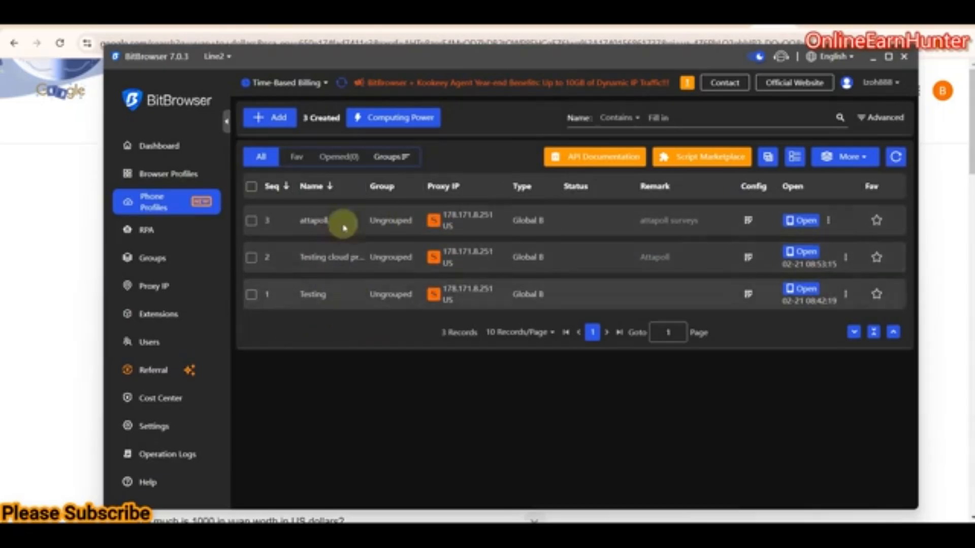
Open all three phone profiles, attapoll, Testing cloud profile 2 and Testing, retrying attapoll until it starts.
click(798, 221)
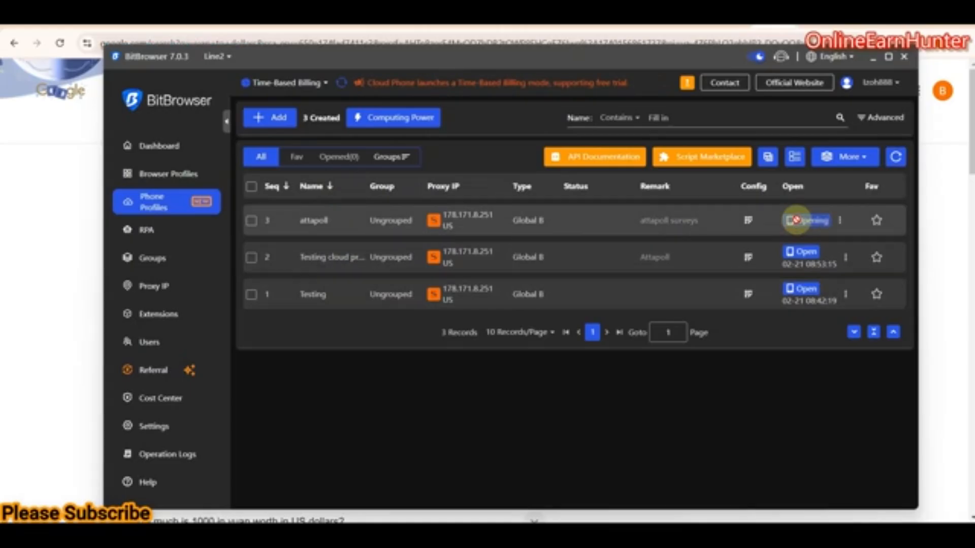
click(801, 252)
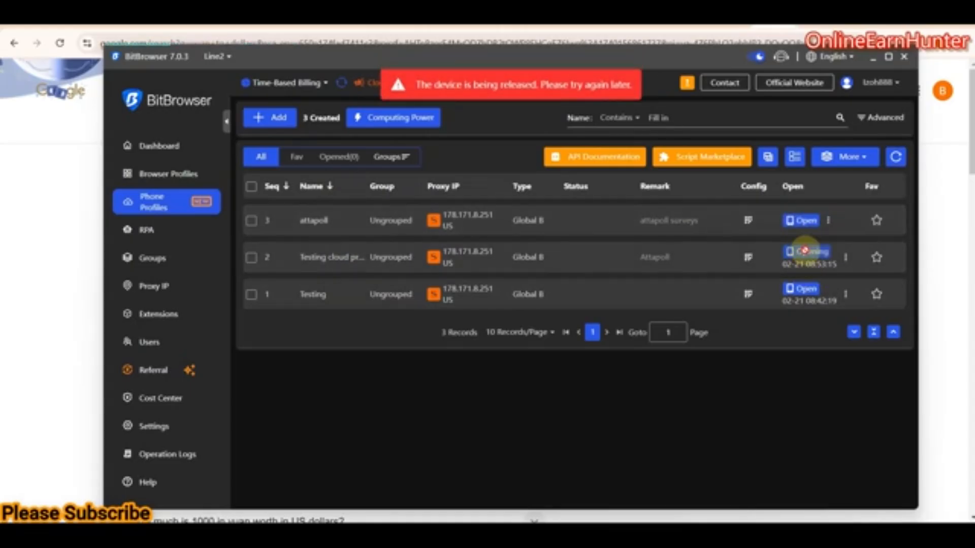
click(807, 297)
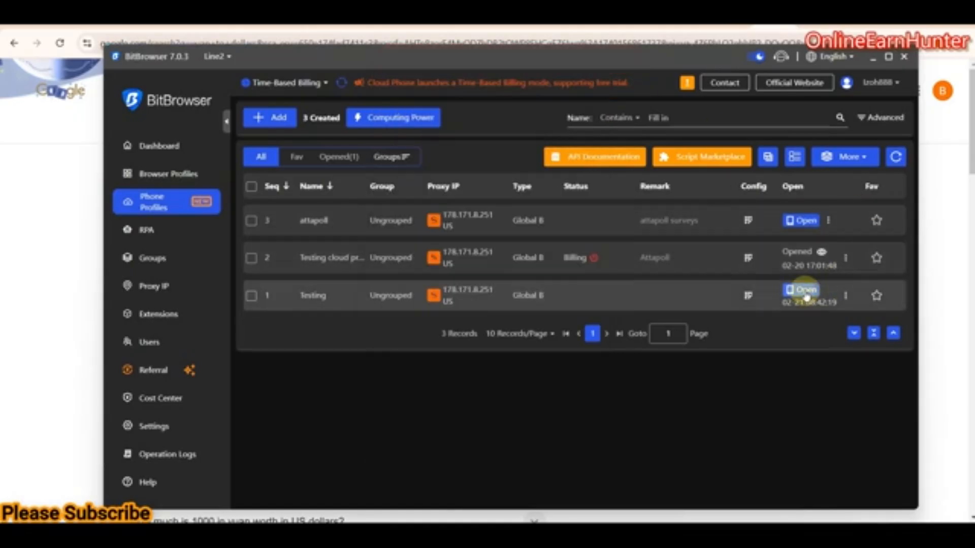
click(811, 221)
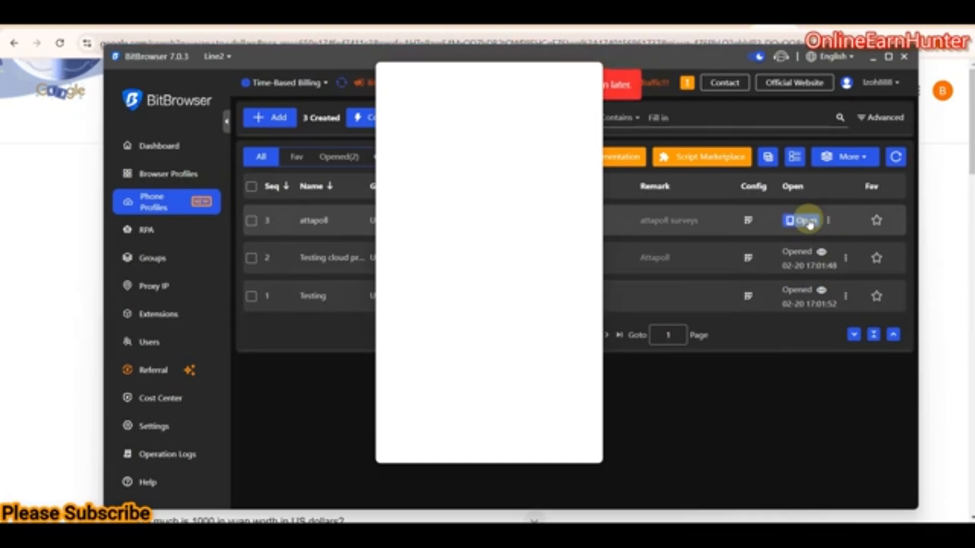
drag(448, 70, 270, 77)
click(805, 220)
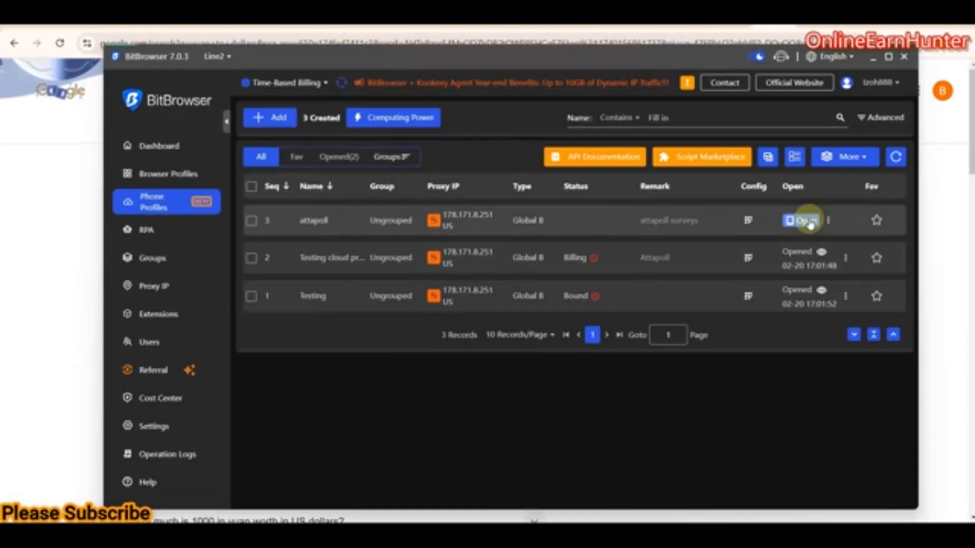
click(810, 222)
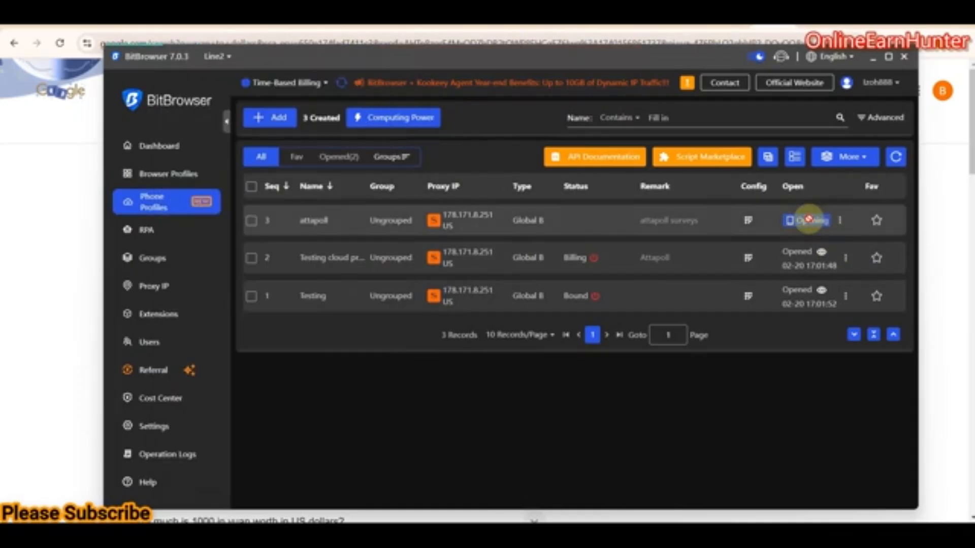
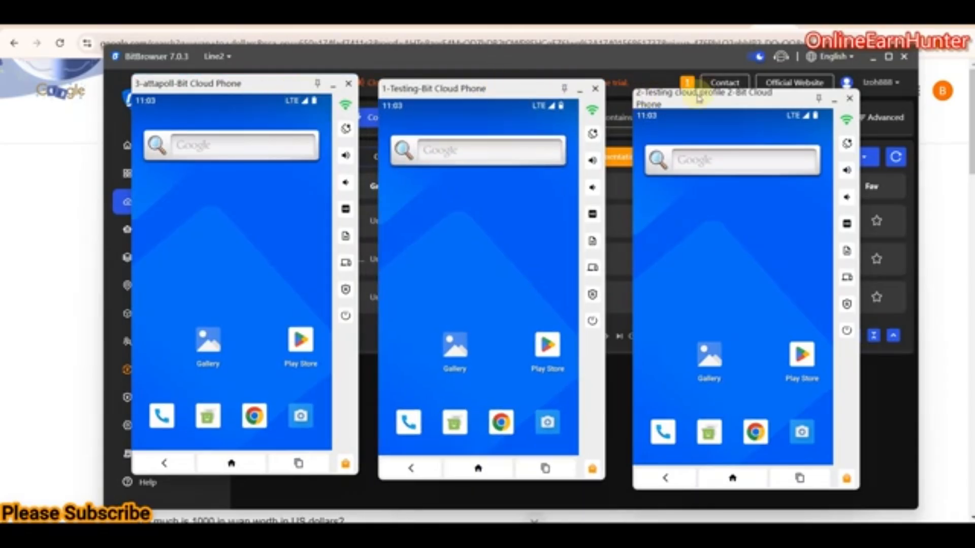
Line up the Testing cloud profile 2 phone beside the other two and bring all three phone windows back in front of the profile list.
drag(695, 94, 692, 84)
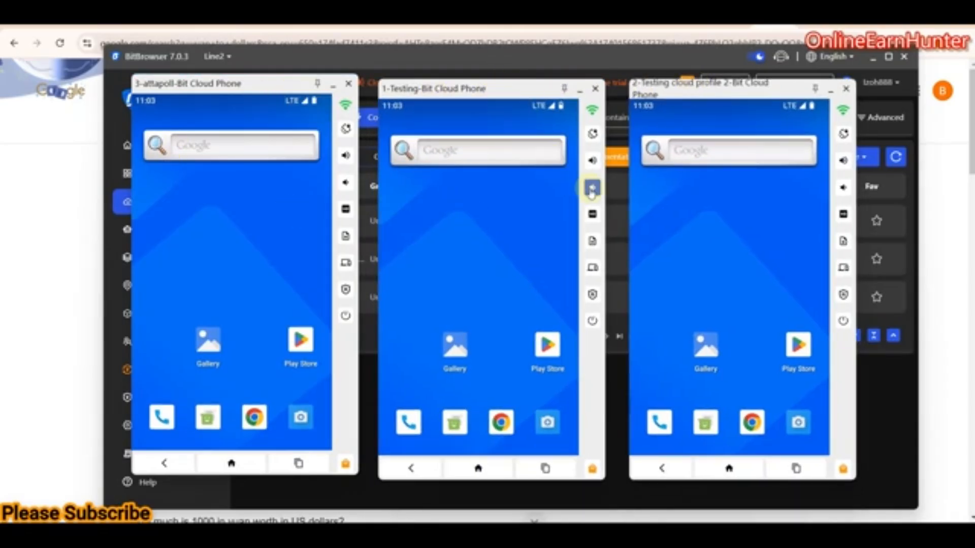
click(689, 61)
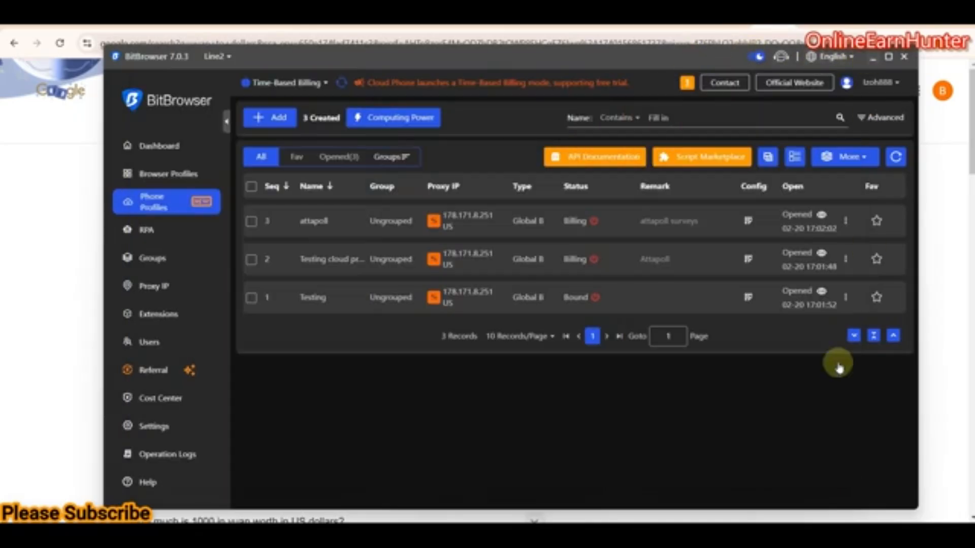
click(376, 534)
click(348, 534)
click(320, 534)
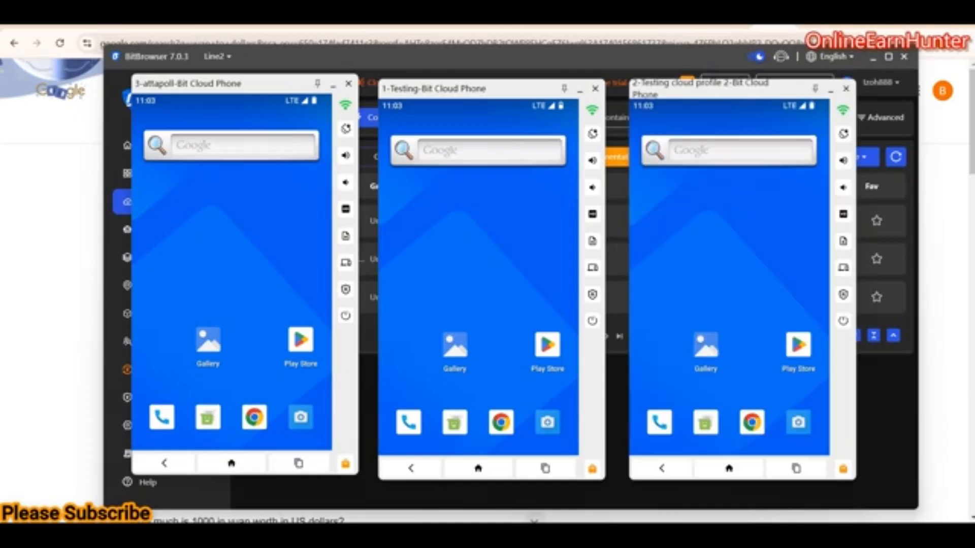
Pin the attapoll, Testing and Testing cloud profile 2 phone windows on top of other windows.
click(318, 84)
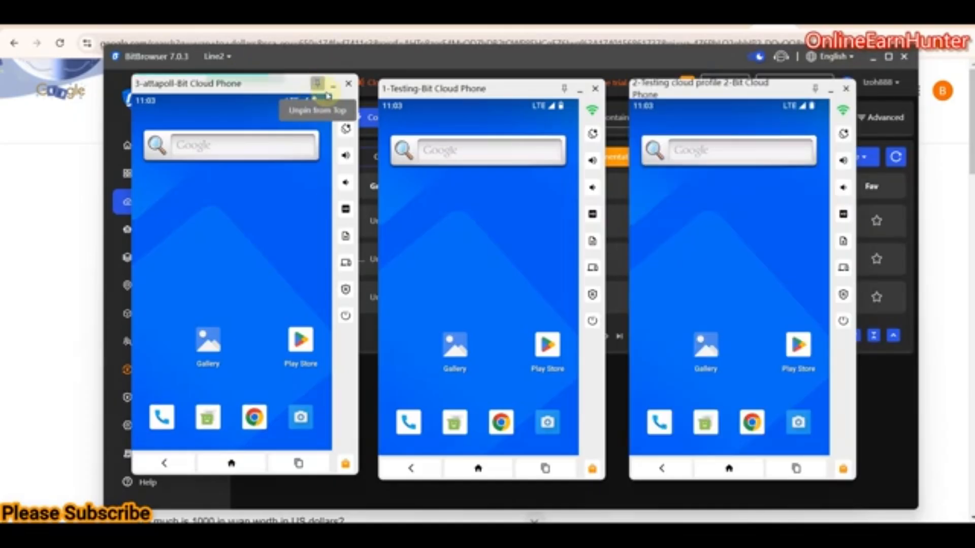
click(564, 90)
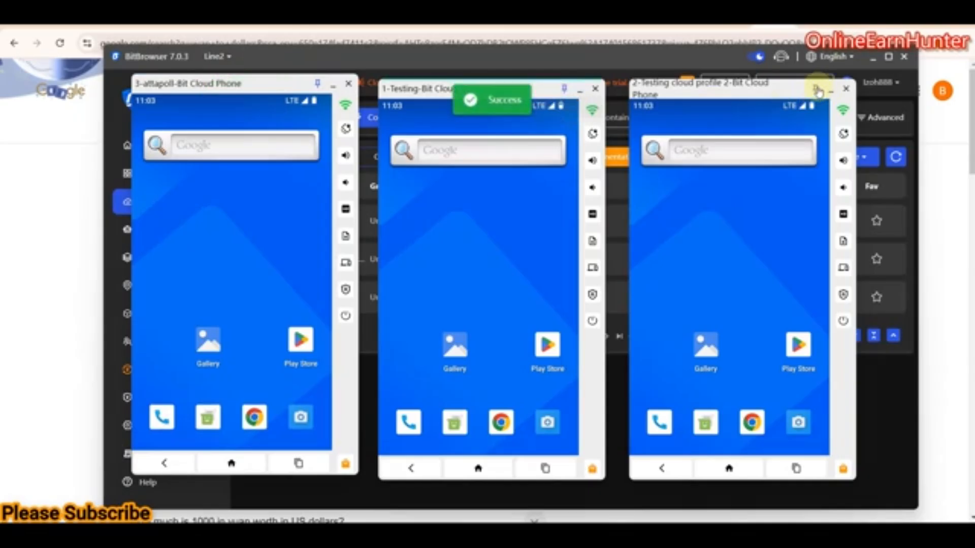
click(814, 89)
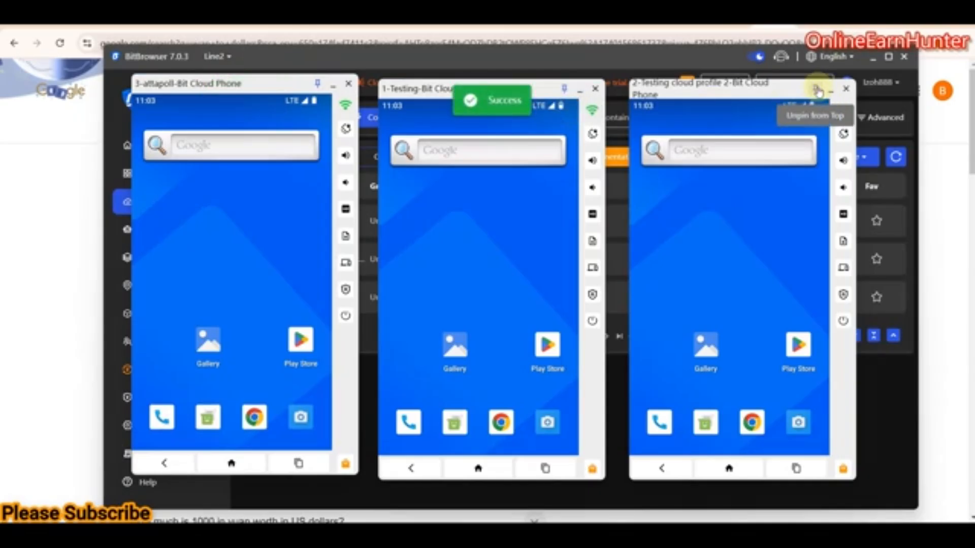
Switch to the web browser's YouTube channel page to check the pinned phone windows, and return to BitBrowser.
click(936, 160)
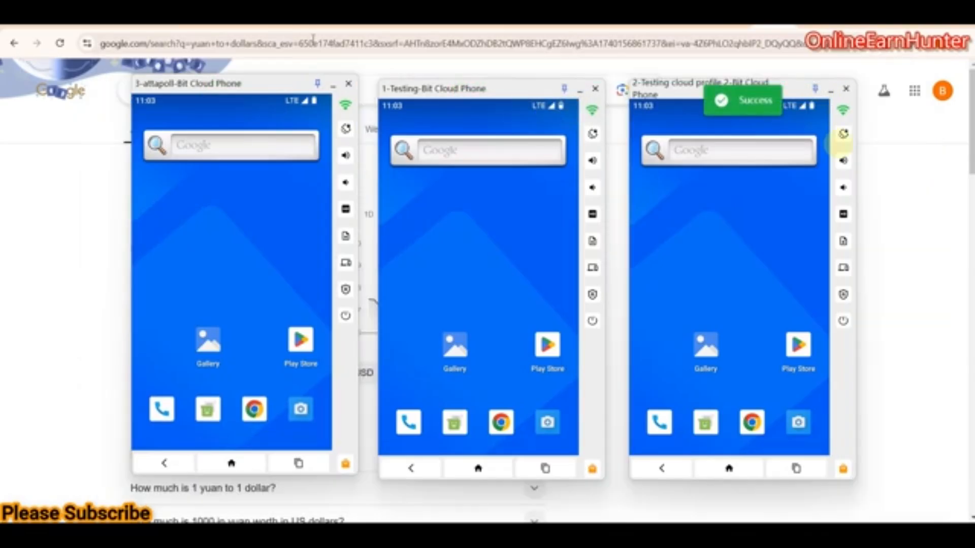
click(641, 24)
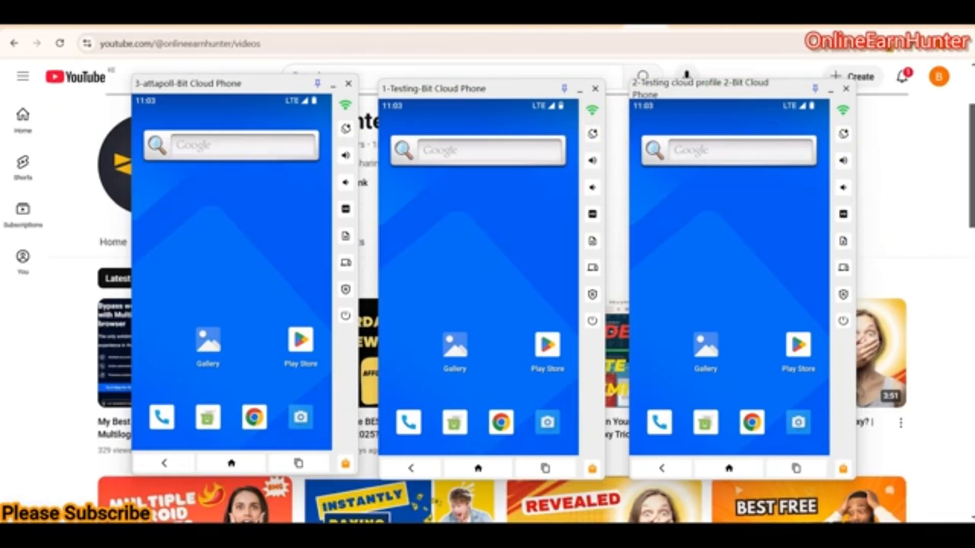
click(612, 536)
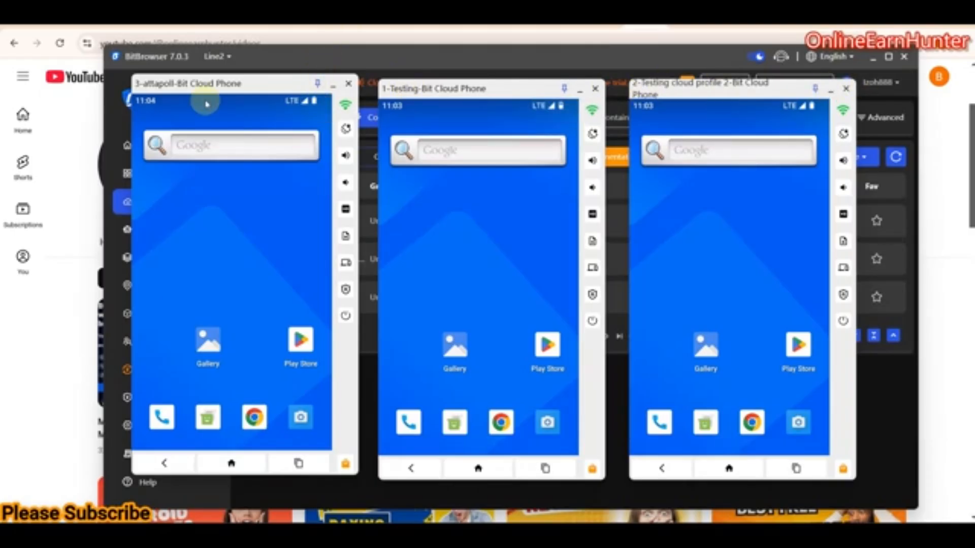
Close the Testing and Testing cloud profile 2 phones with the Shutdown option.
click(595, 89)
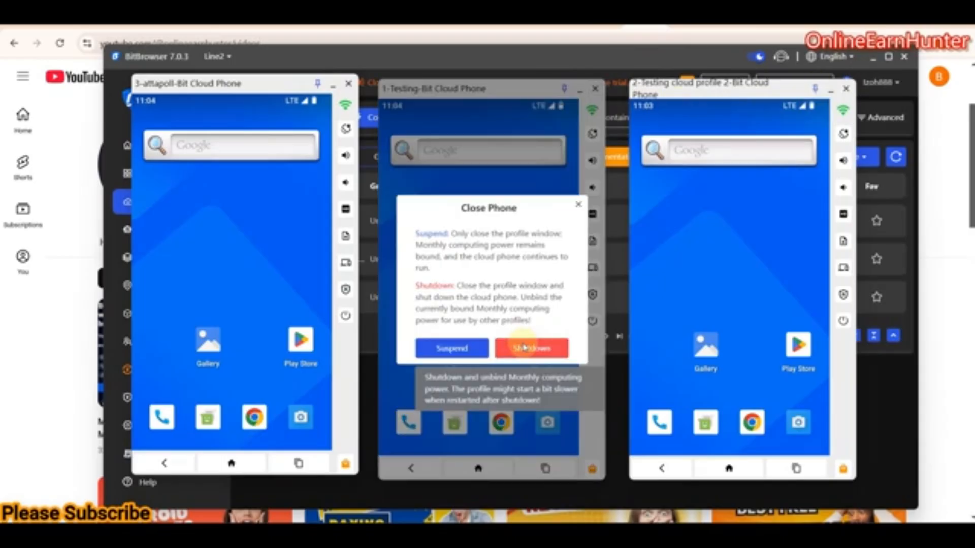
click(524, 347)
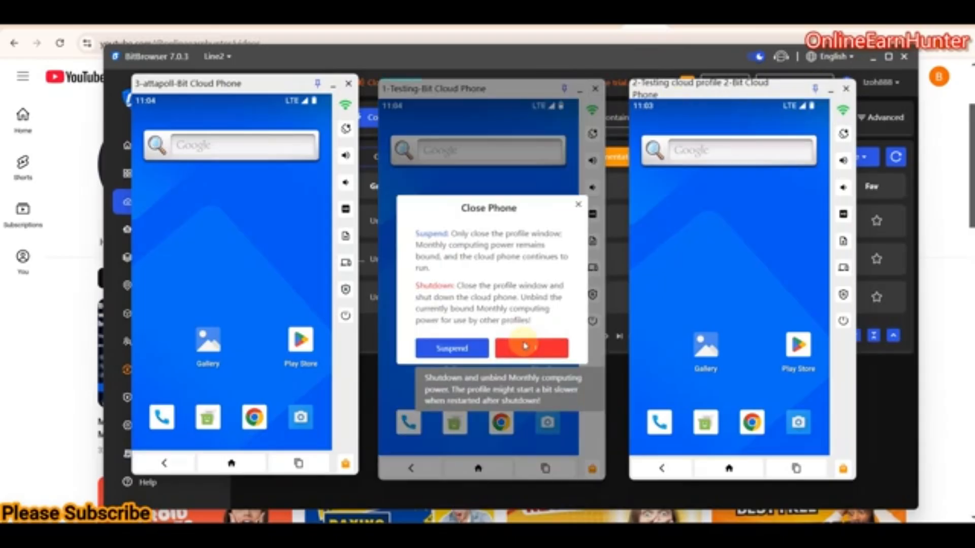
click(845, 90)
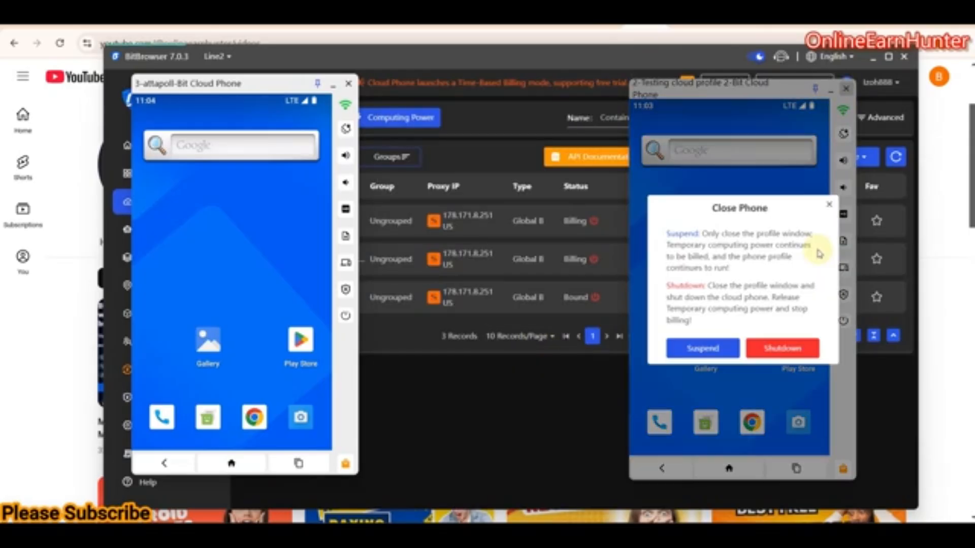
click(771, 348)
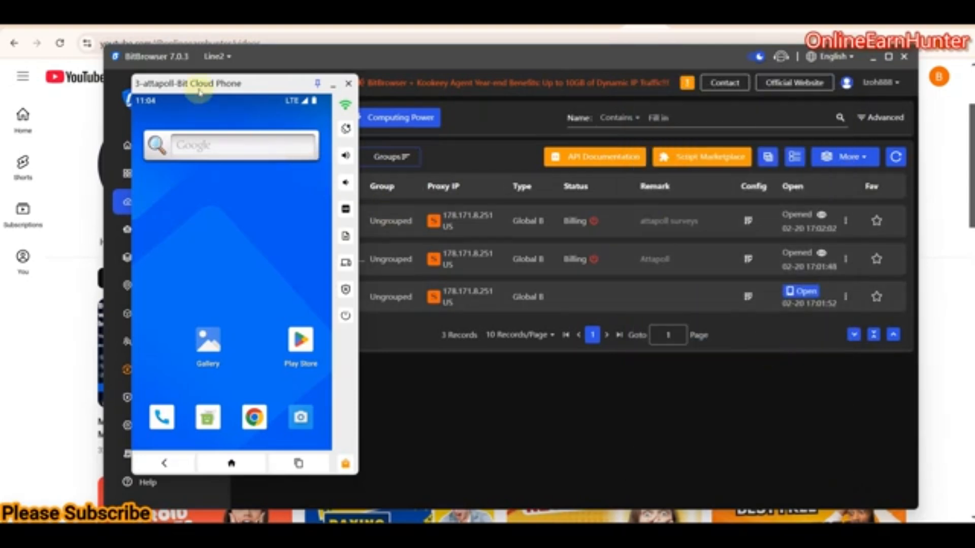
Try the attapoll phone in landscape mode, return it to portrait, and view its resolution options without changing them.
drag(212, 86, 392, 89)
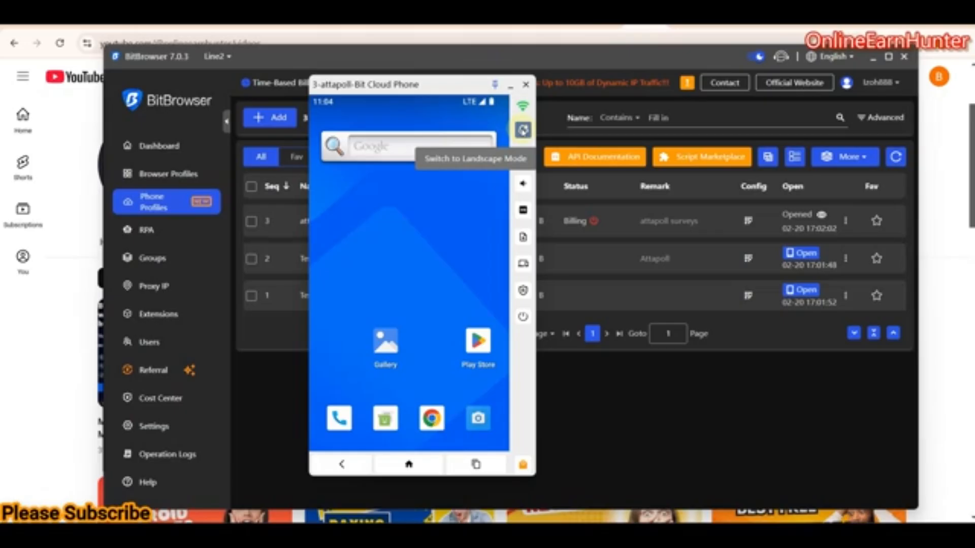
click(523, 130)
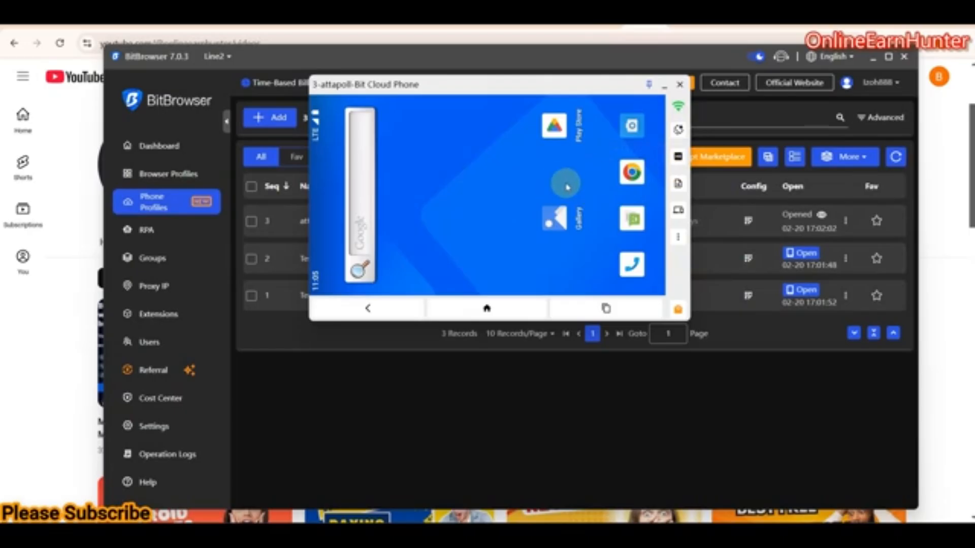
click(676, 130)
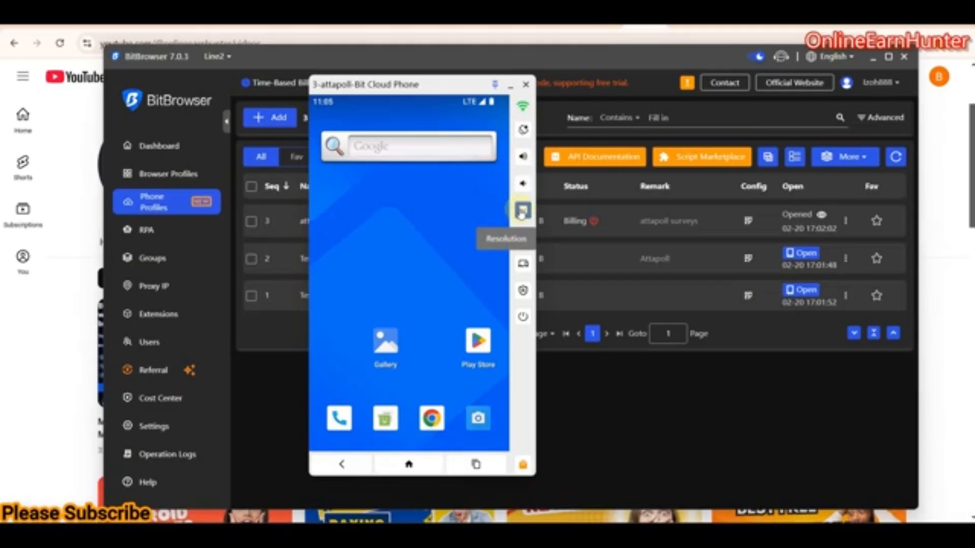
click(521, 212)
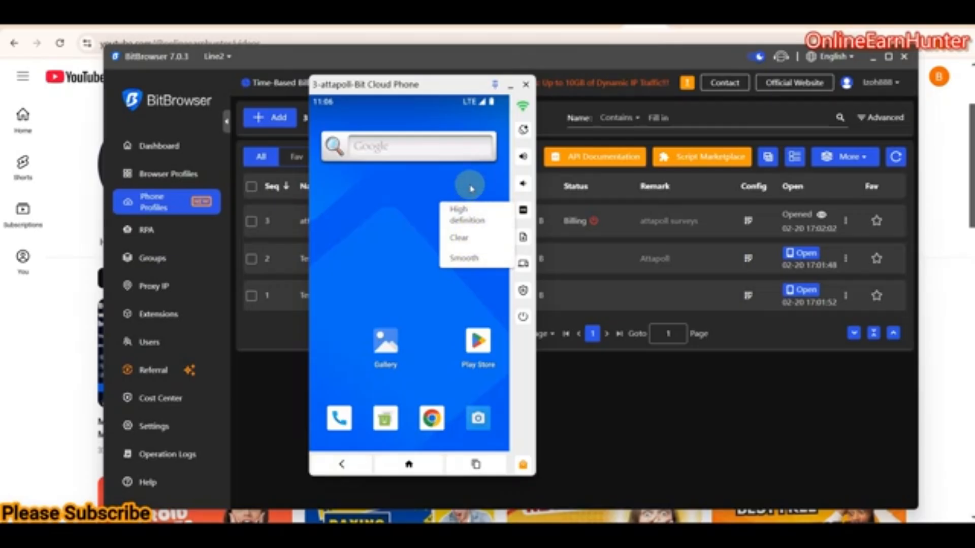
click(422, 177)
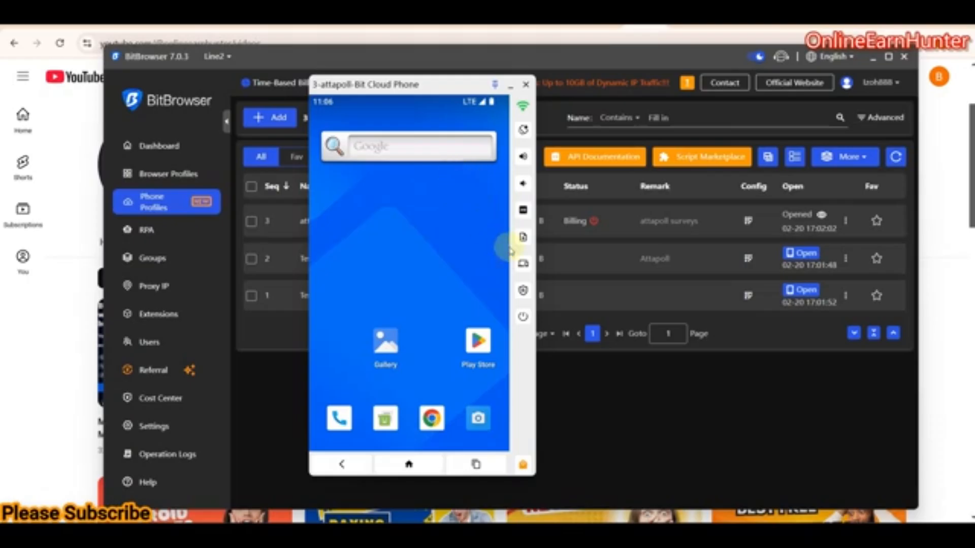
Examine the attapoll phone's local application install option by browsing the Downloads folder for APK files, and cancel the file selection.
click(523, 237)
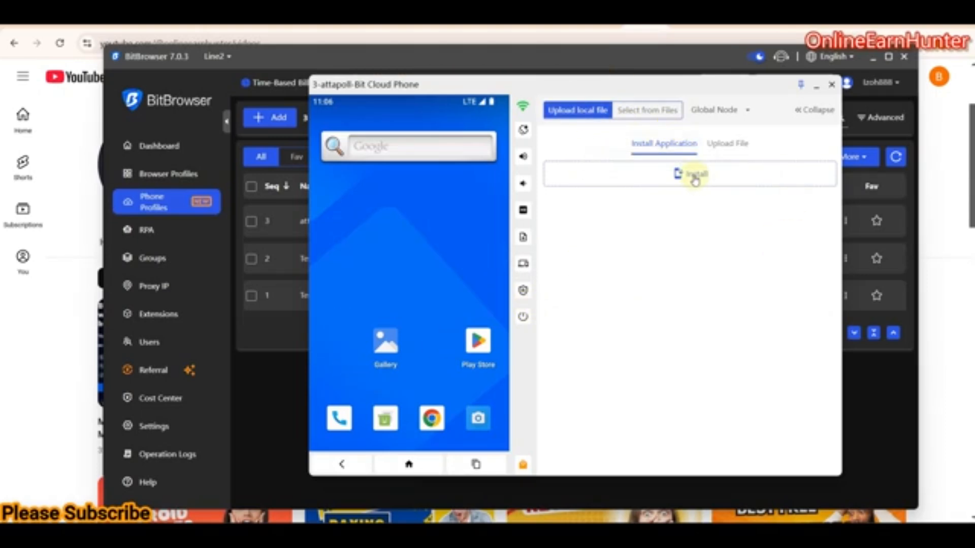
click(695, 177)
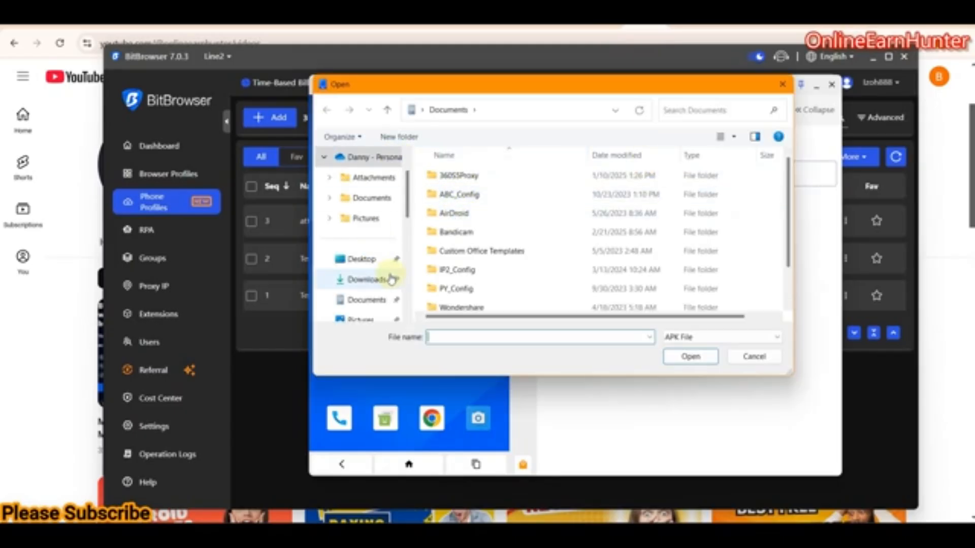
click(362, 260)
click(370, 279)
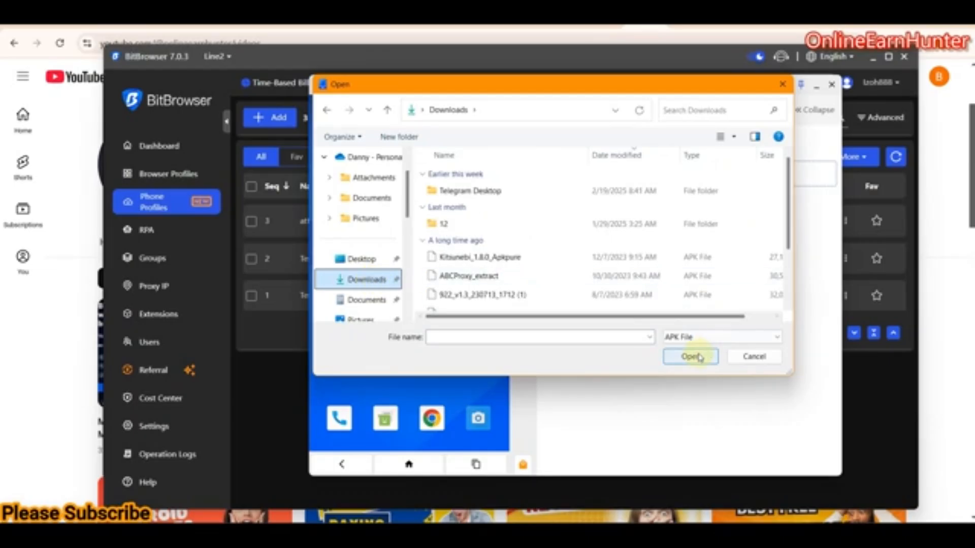
click(754, 356)
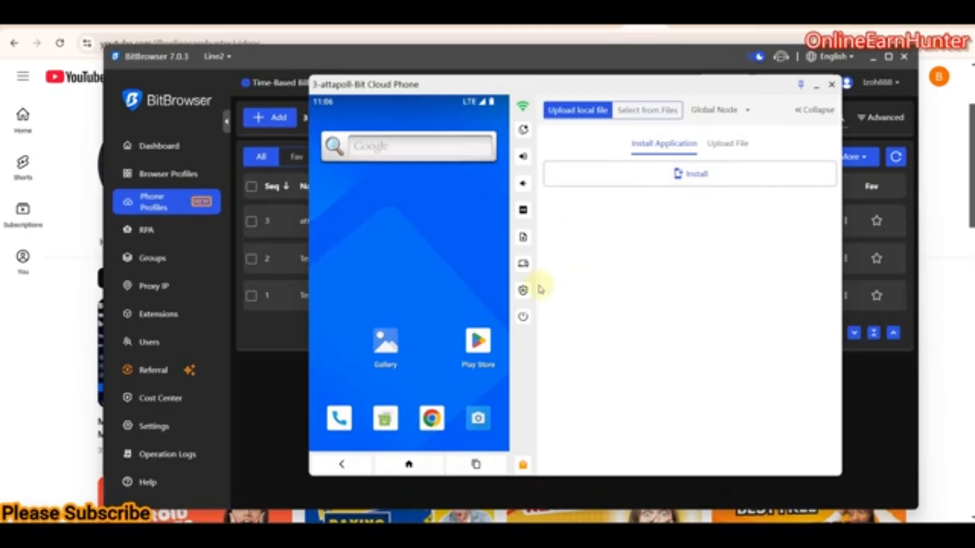
View the QR code for transferring the attapoll cloud phone to a mobile device, and collapse it.
click(523, 264)
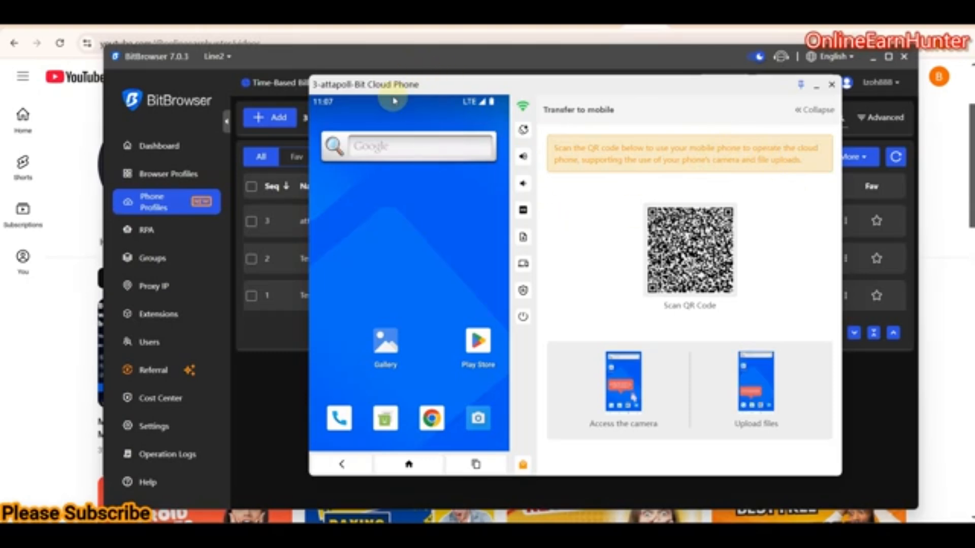
click(523, 272)
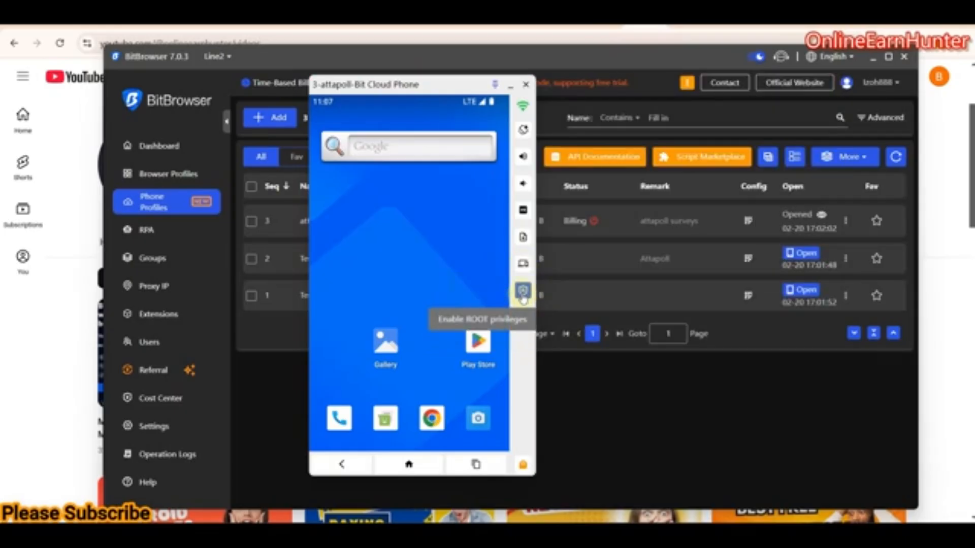
Enable ROOT privileges on the attapoll cloud phone, and shift its window so the profile names are uncovered.
click(524, 294)
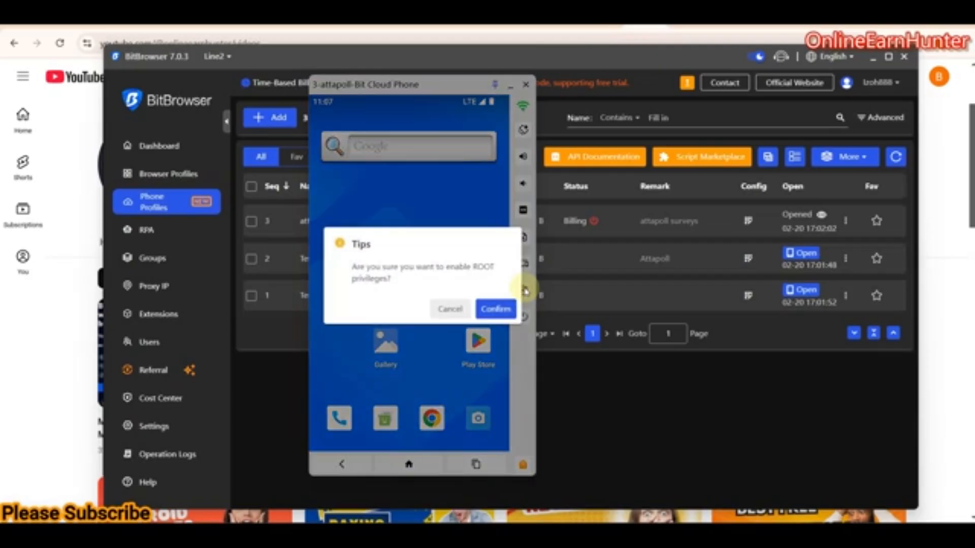
click(486, 311)
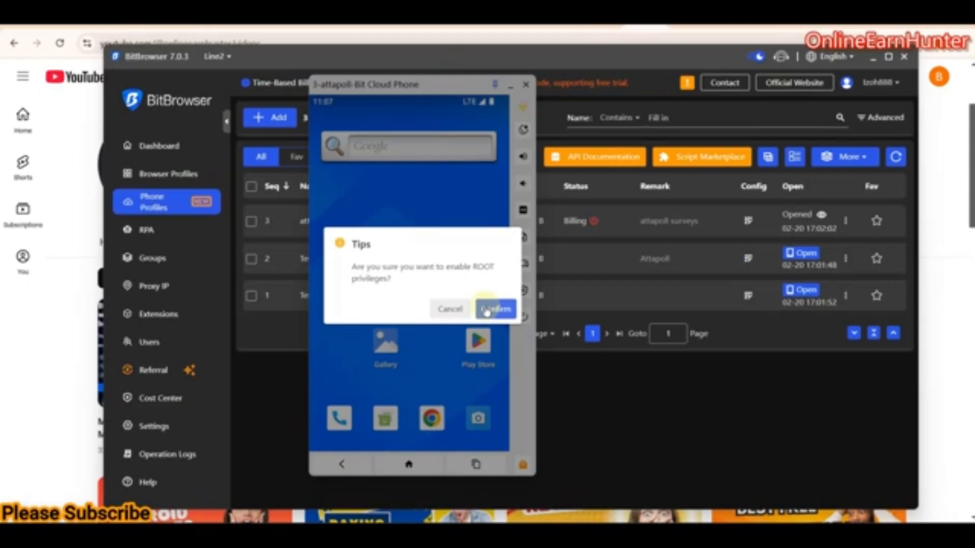
click(486, 310)
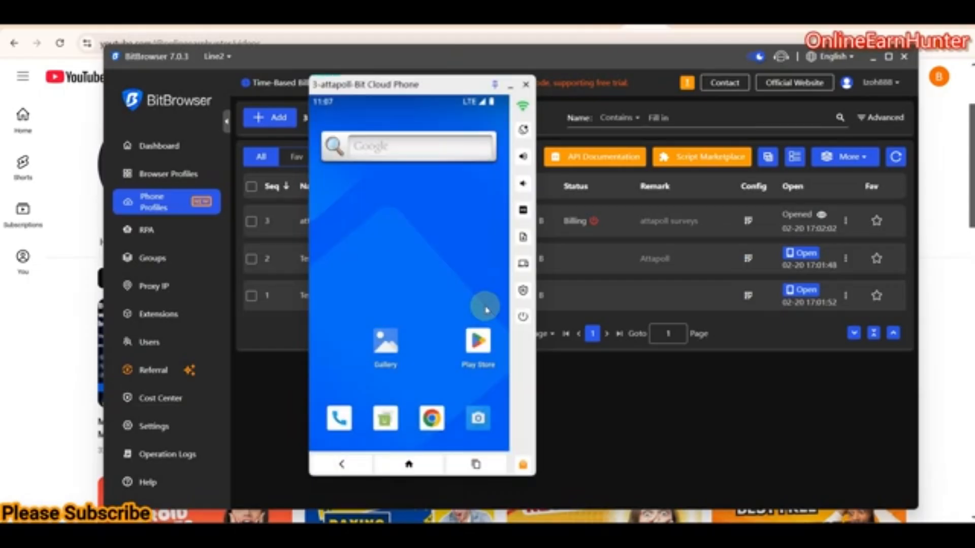
drag(377, 84, 434, 91)
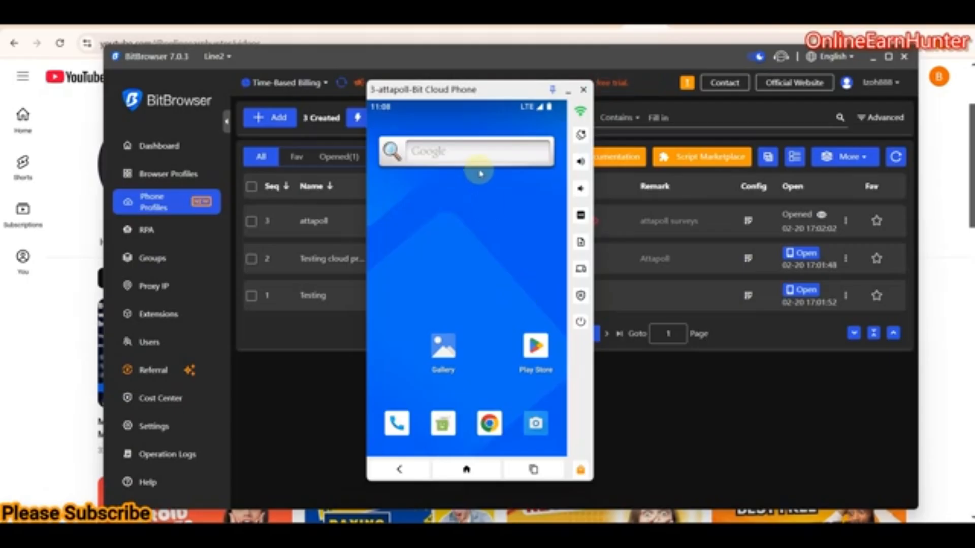
View the Play Store's opening page on the attapoll cloud phone, and return to the home screen.
click(458, 148)
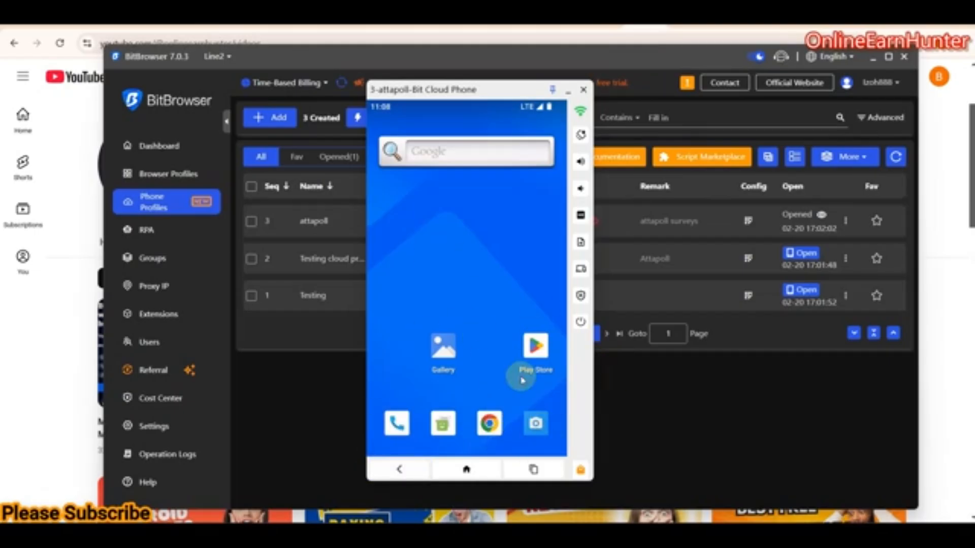
click(537, 348)
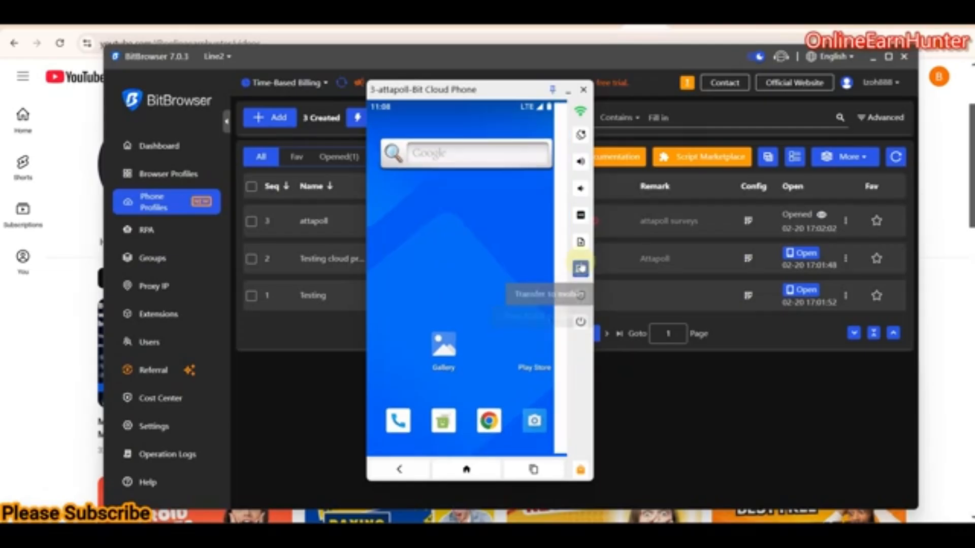
click(580, 243)
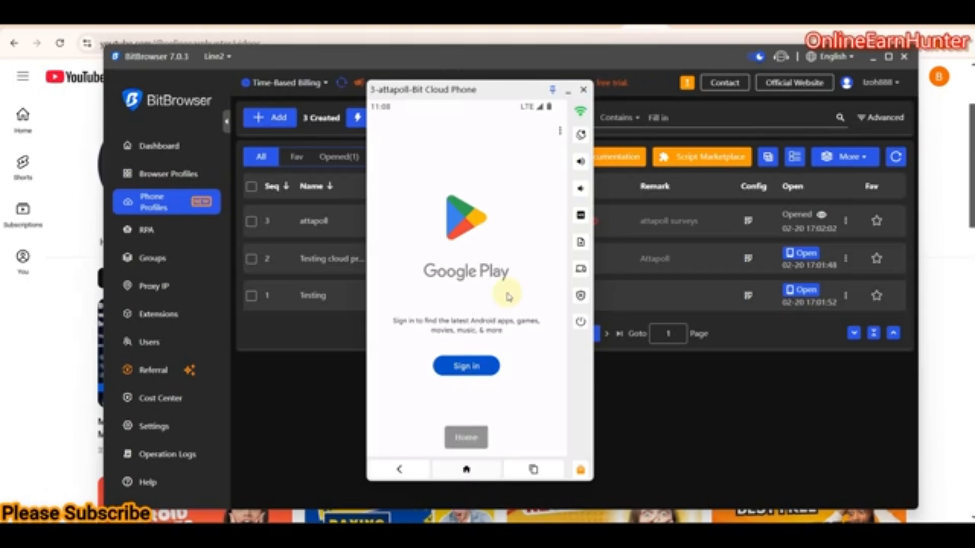
click(466, 470)
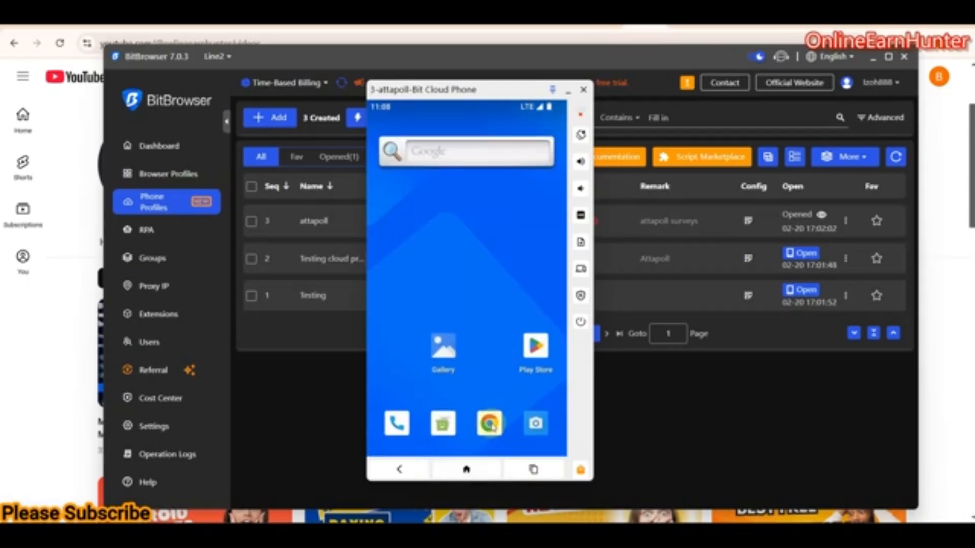
Open Chrome on the cloud phone, accept its terms, and decline turning on sync.
click(490, 425)
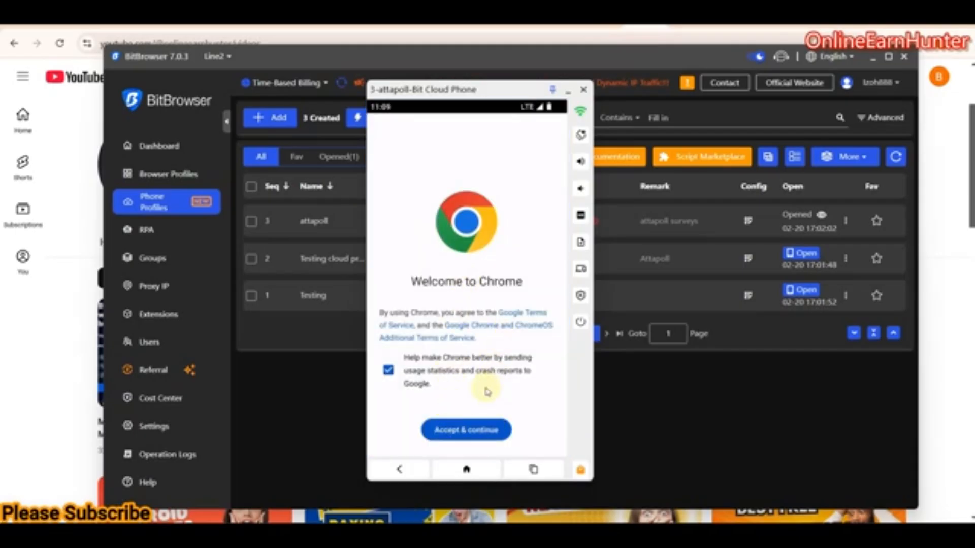
click(467, 430)
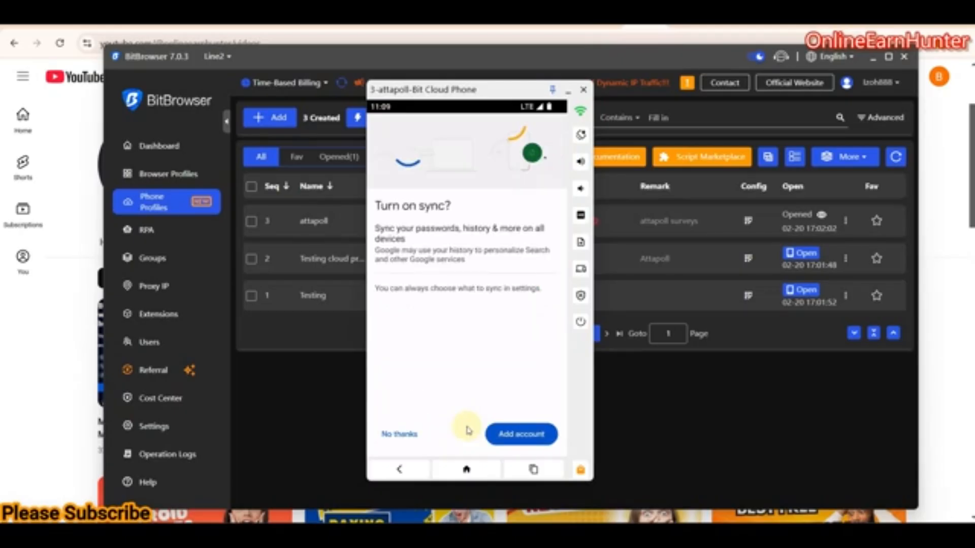
click(401, 434)
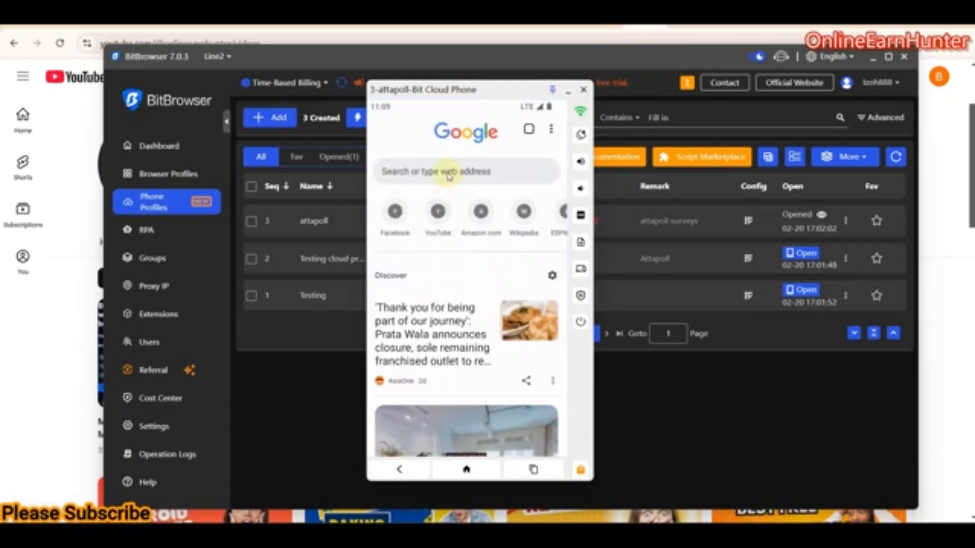
Load whoer.net in the cloud phone's Chrome browser.
click(448, 173)
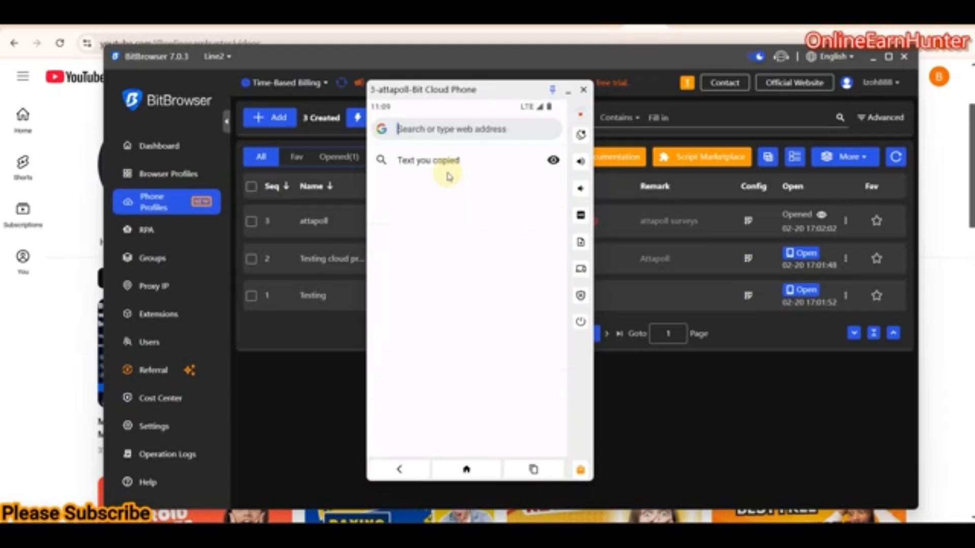
text(whoer)
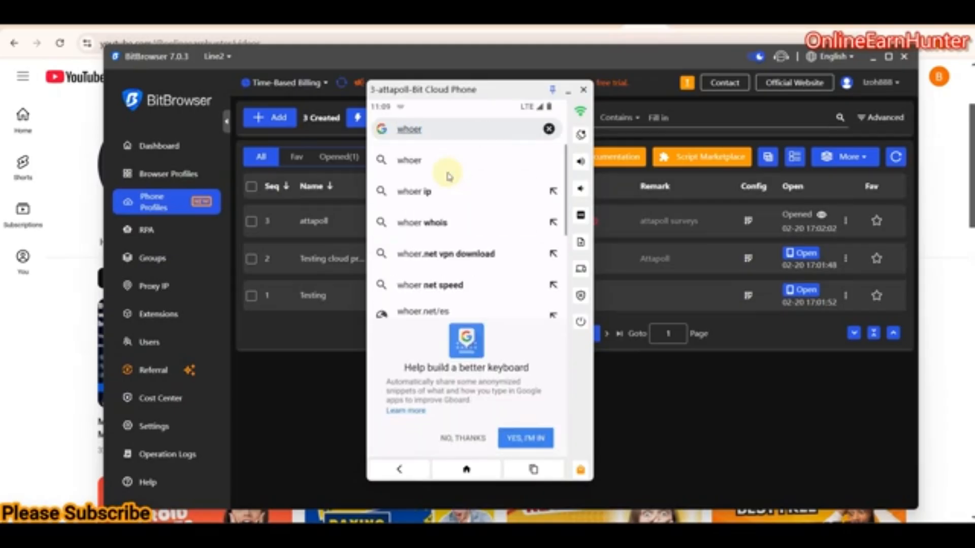
text(.net)
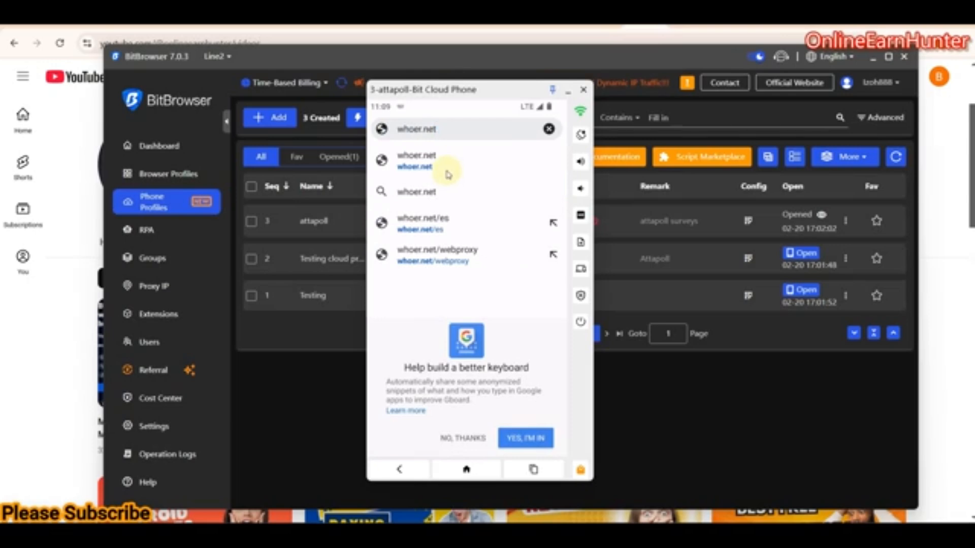
click(416, 160)
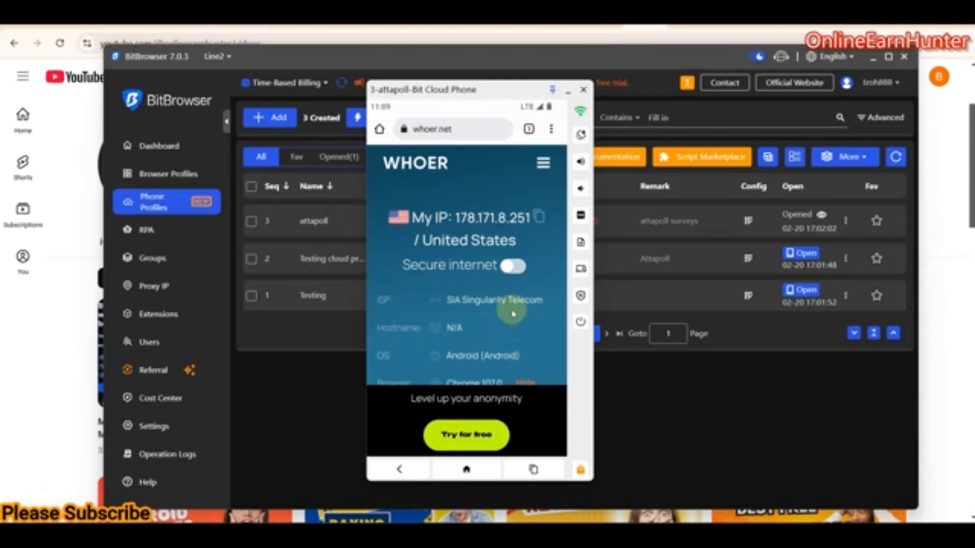
Examine the Whoer summary of IP address, ISP, DNS, proxy, blacklist and disguise rating.
drag(511, 294, 457, 241)
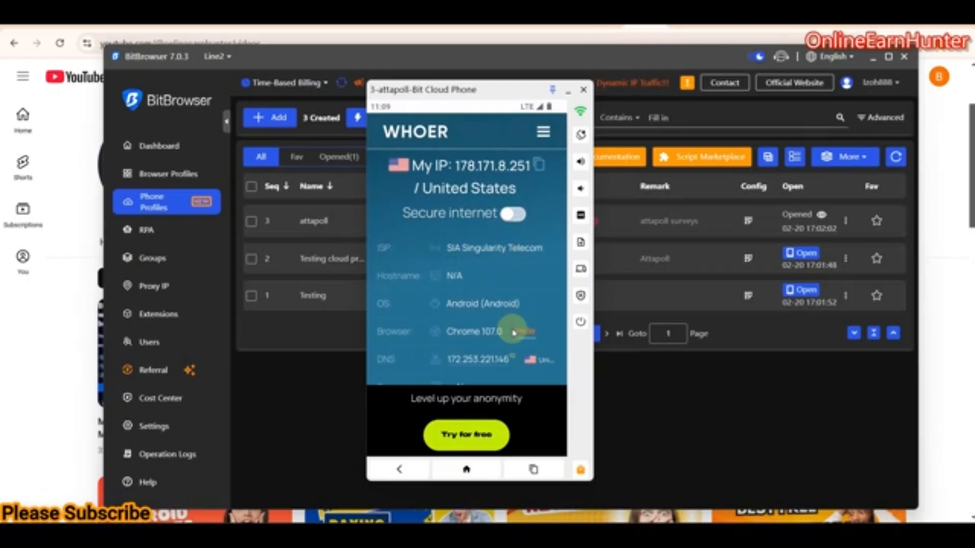
drag(514, 279, 513, 191)
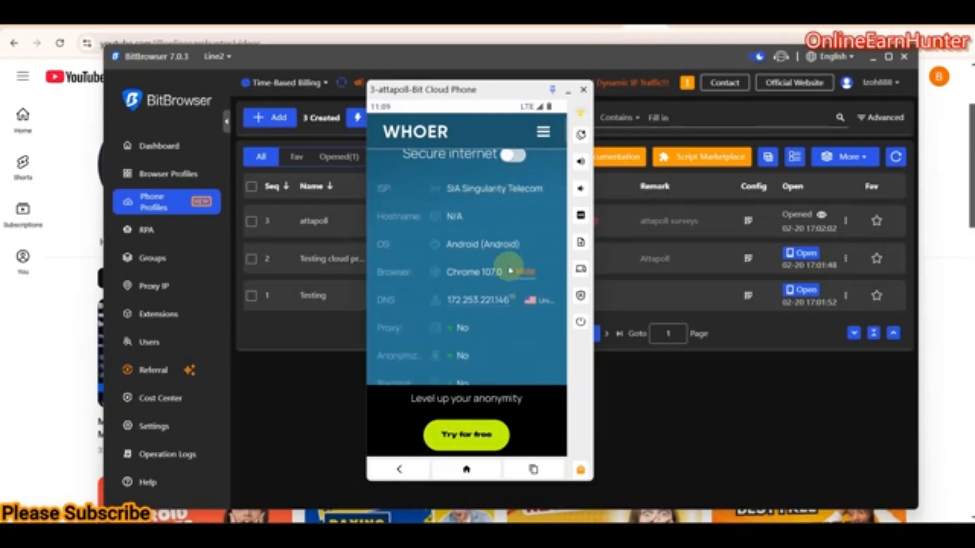
drag(501, 333, 505, 237)
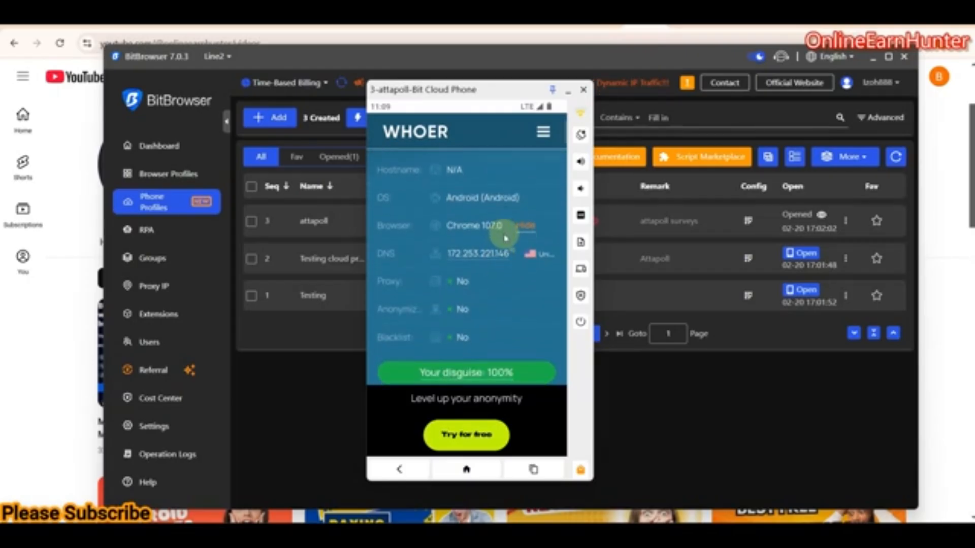
scroll(474, 365, down, 3)
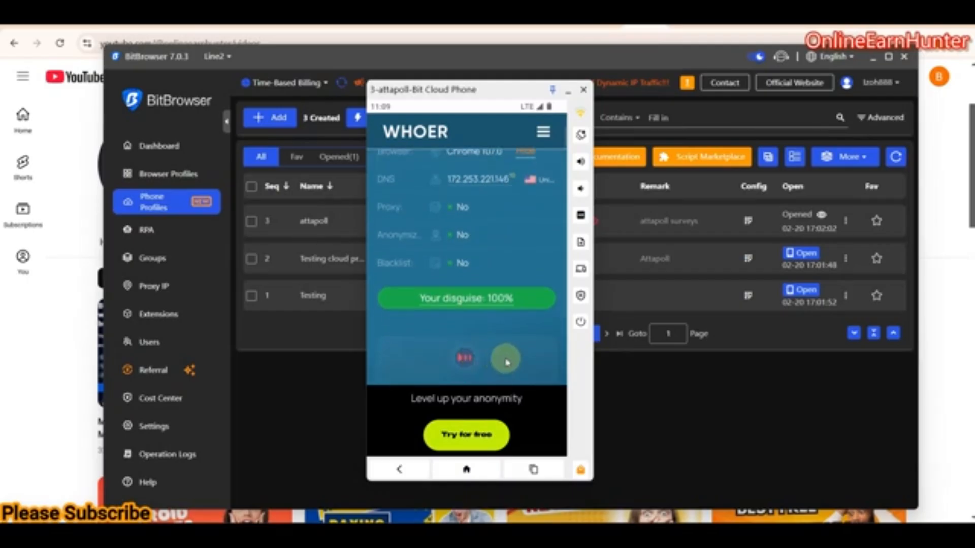
drag(522, 302, 521, 211)
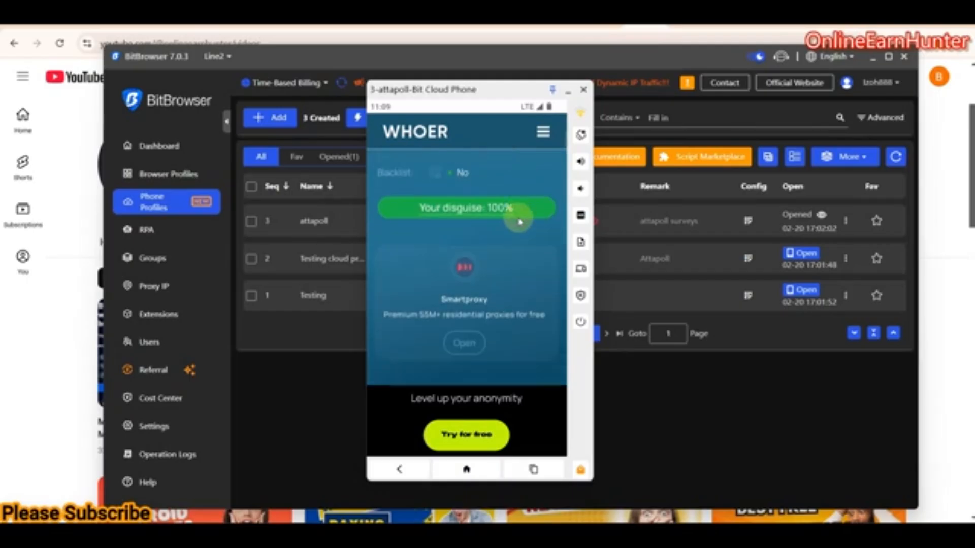
Examine Whoer's extended results for WebRTC, JavaScript, cookies and location, and go back to the phone's home screen.
drag(511, 324, 520, 220)
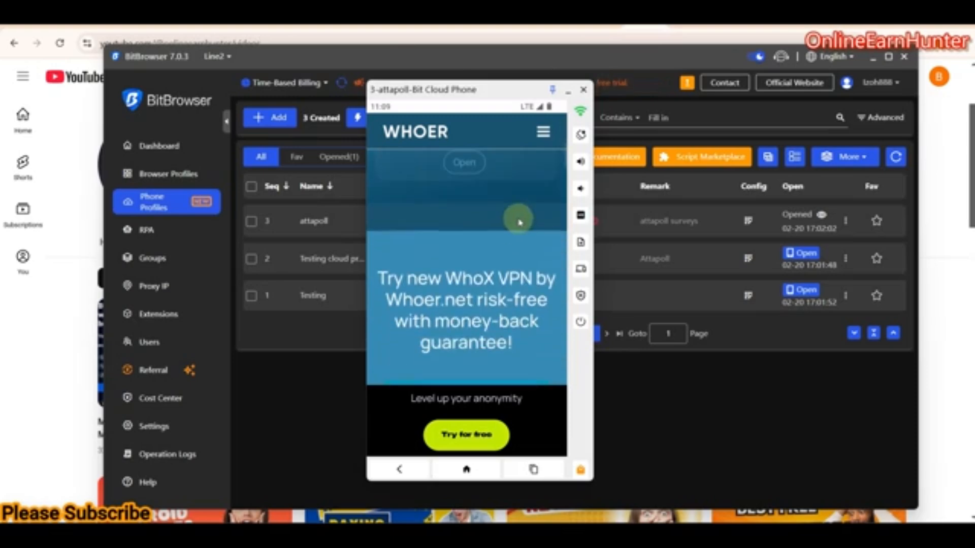
drag(520, 292, 513, 210)
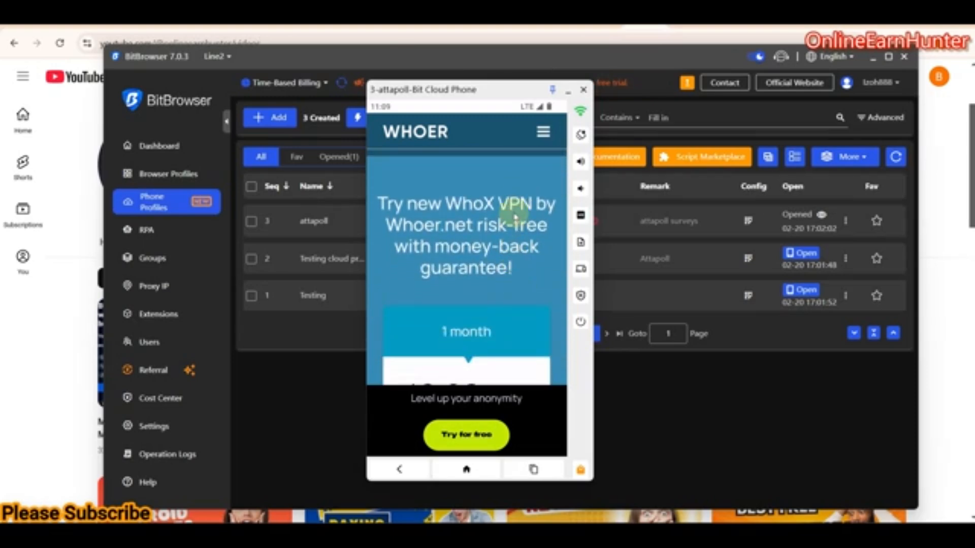
drag(512, 357, 515, 224)
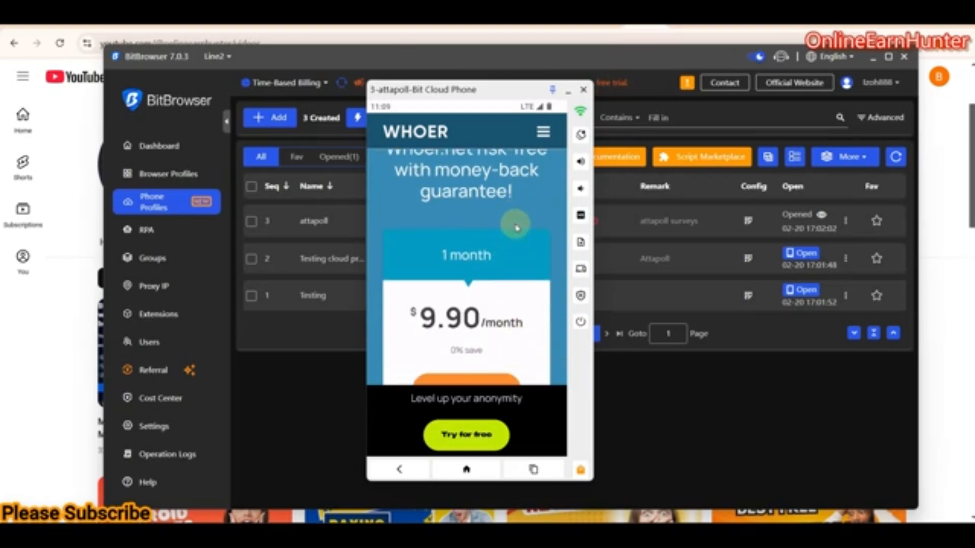
drag(522, 346, 538, 217)
scroll(551, 187, down, 3)
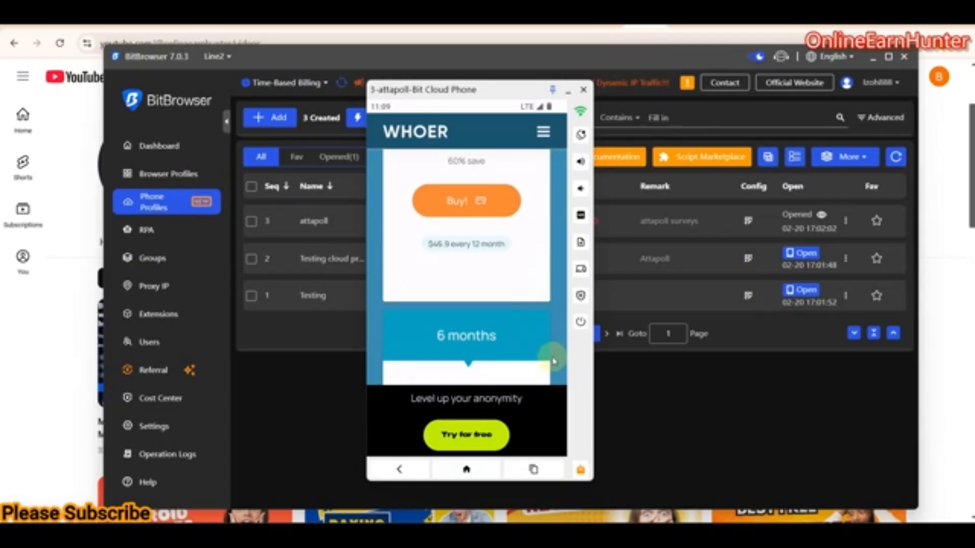
scroll(548, 238, down, 3)
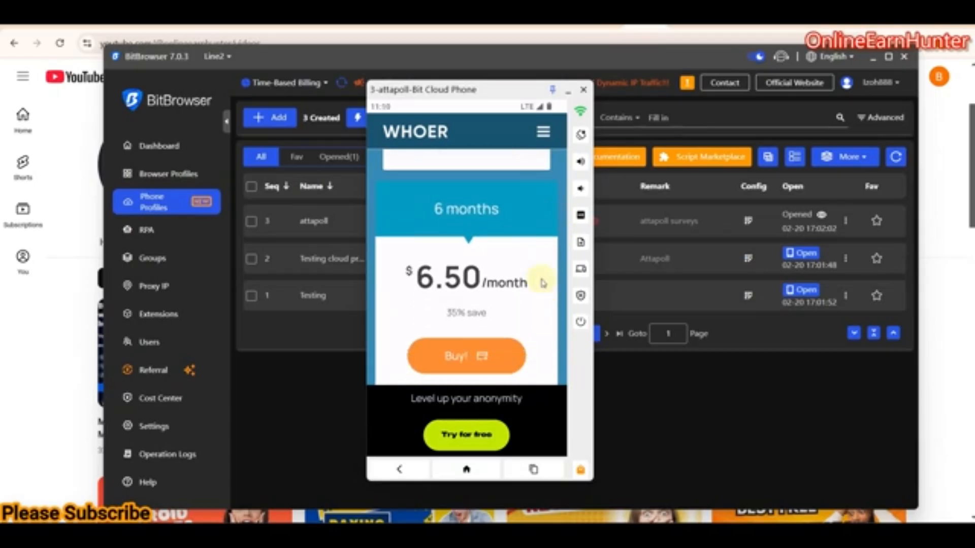
scroll(540, 203, down, 4)
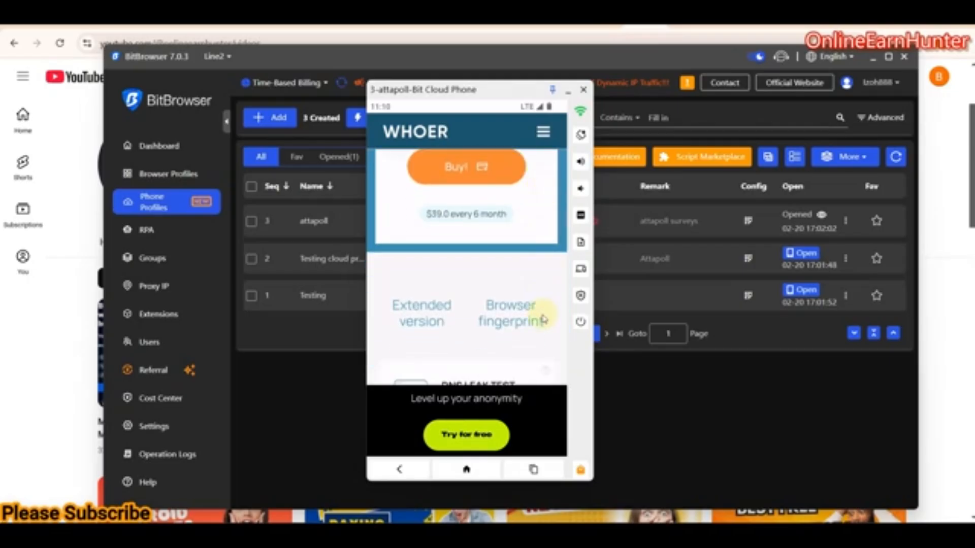
scroll(541, 314, down, 3)
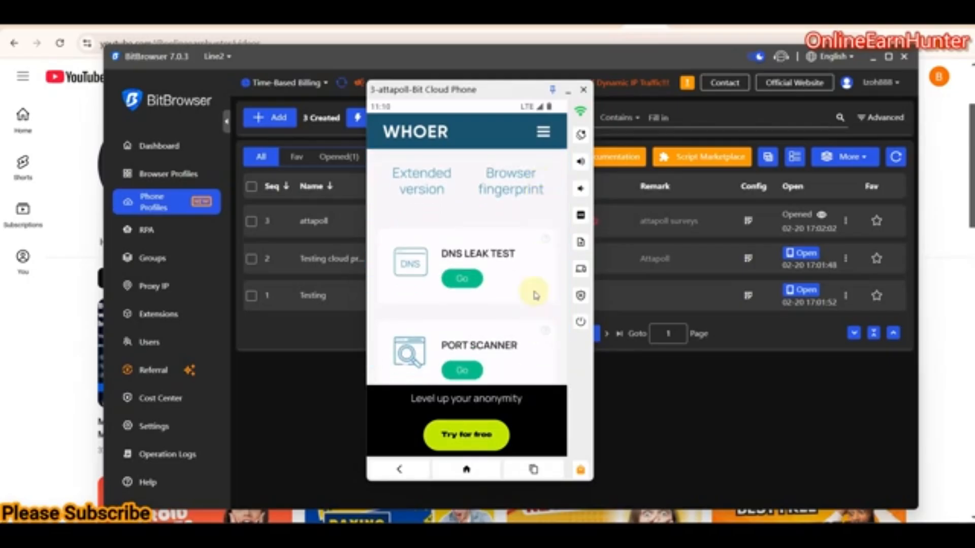
scroll(533, 182, down, 3)
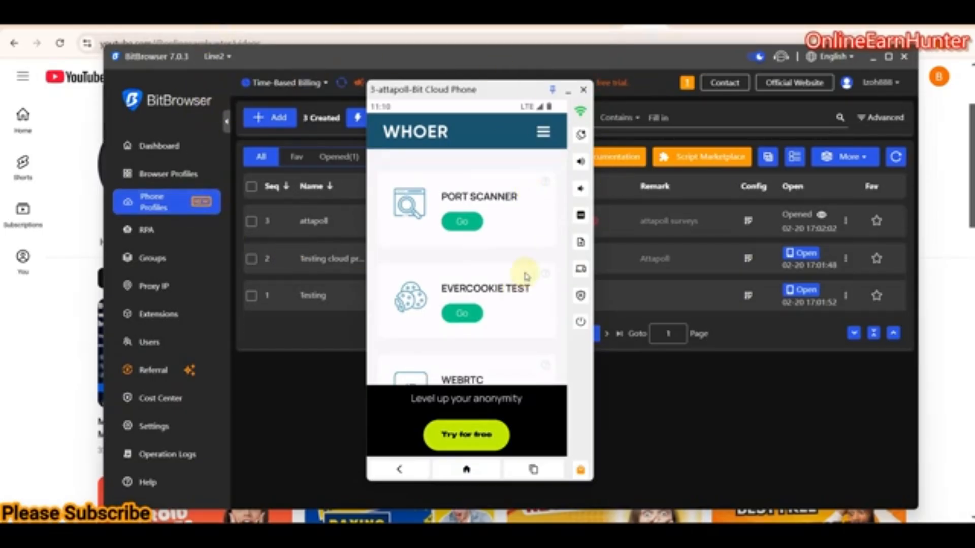
scroll(533, 183, down, 1)
scroll(528, 326, down, 3)
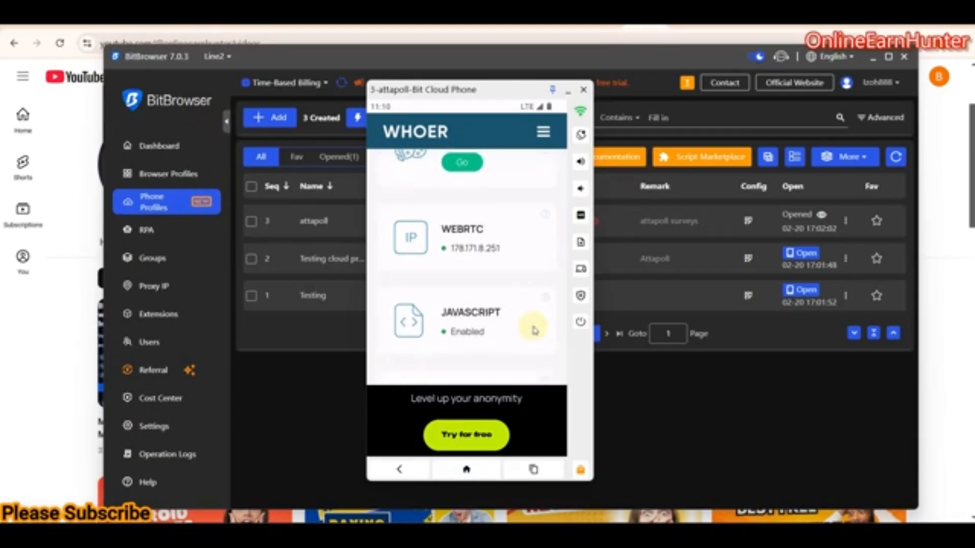
scroll(528, 224, up, 1)
scroll(529, 167, down, 3)
drag(531, 306, 535, 196)
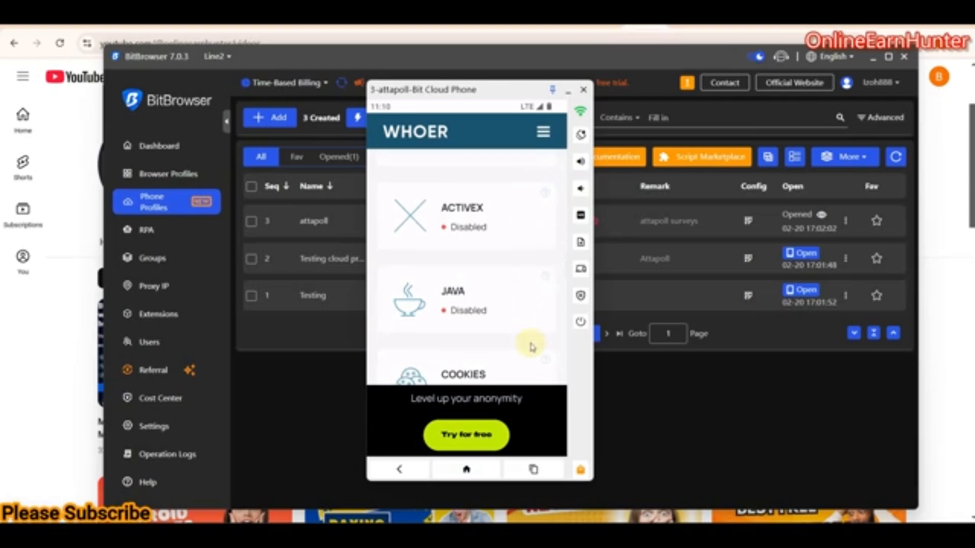
drag(528, 342, 543, 191)
scroll(548, 180, down, 3)
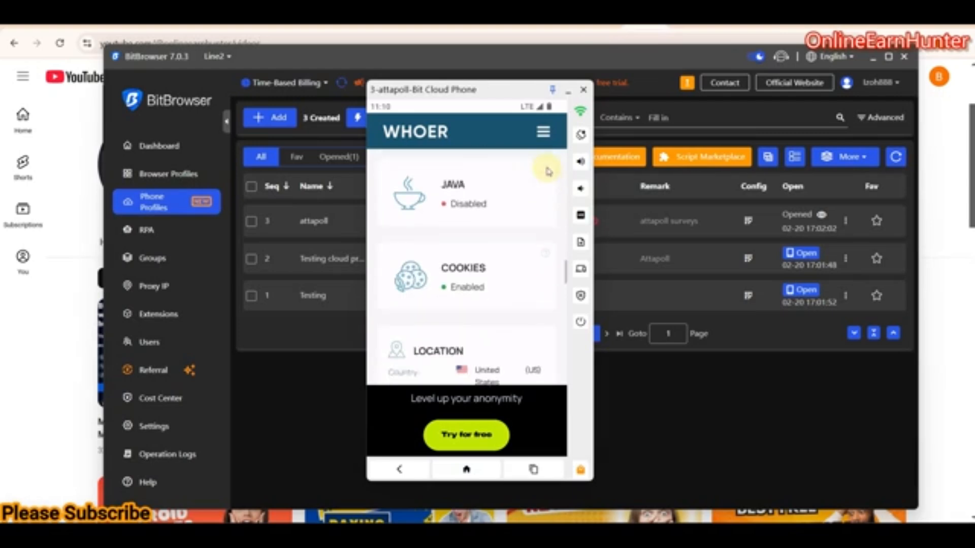
drag(551, 347, 553, 233)
scroll(553, 239, down, 4)
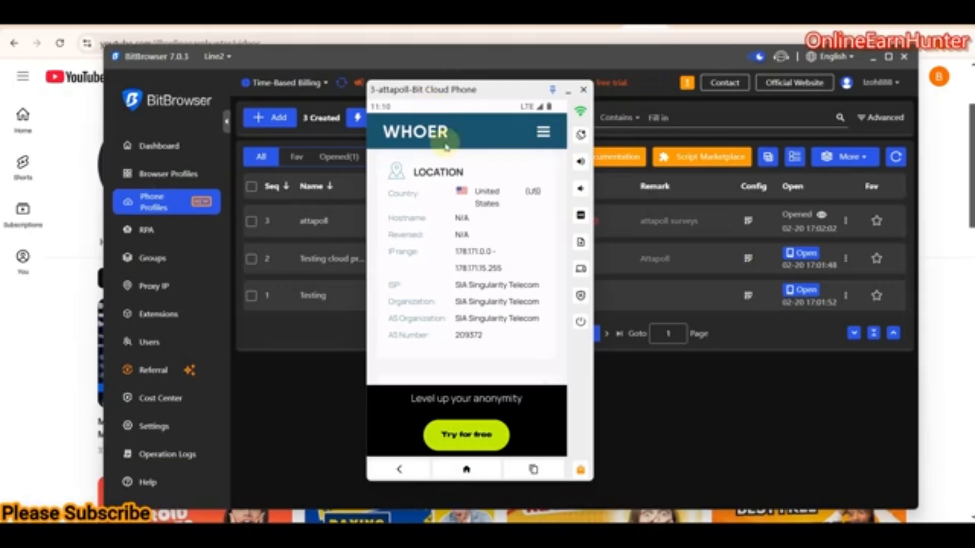
click(465, 469)
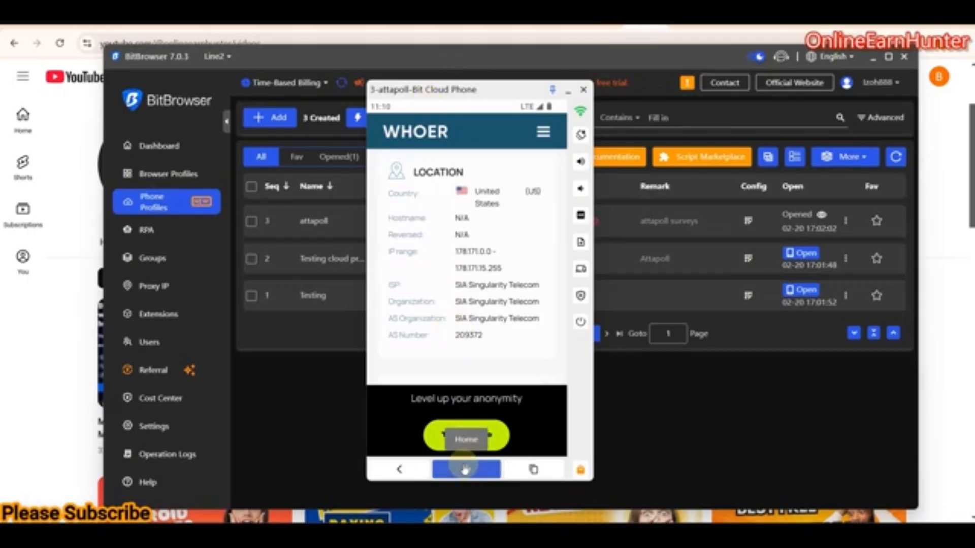